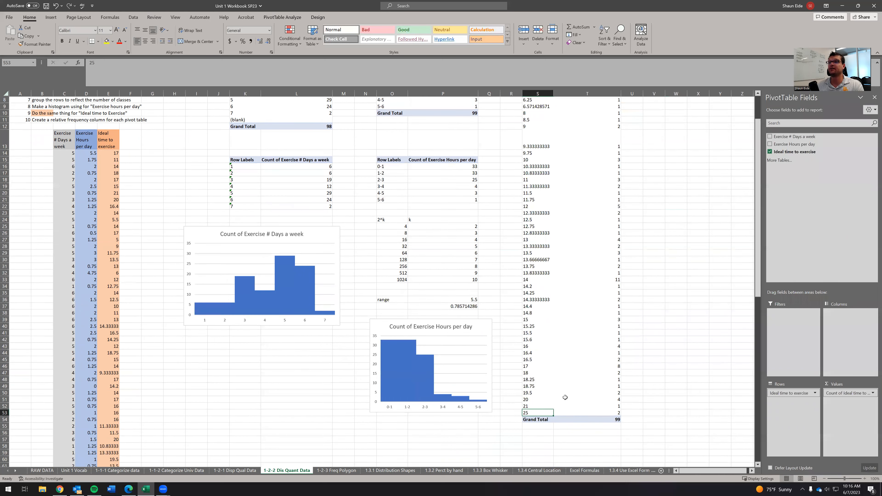
Calculate 22/7 in empty cell V17 beside Pivot Table 3 to judge the class width, and clear the cell again.
scroll(646, 285, up, 3)
click(658, 220)
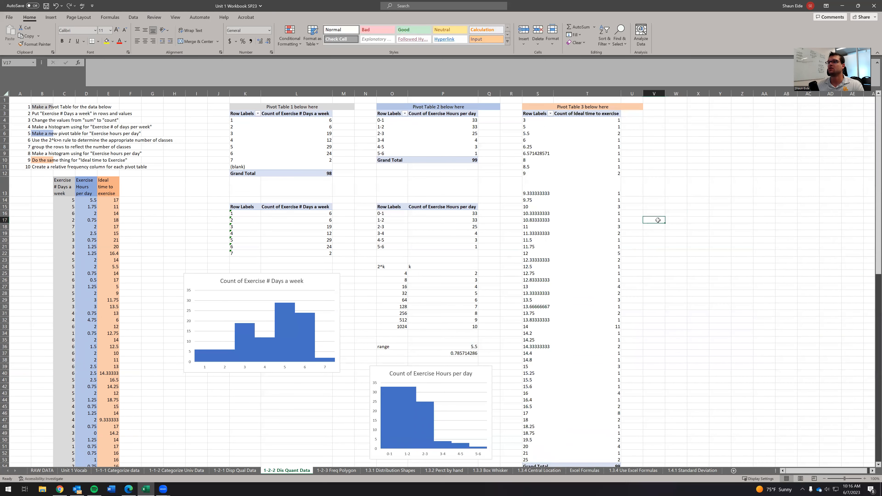
text(=)
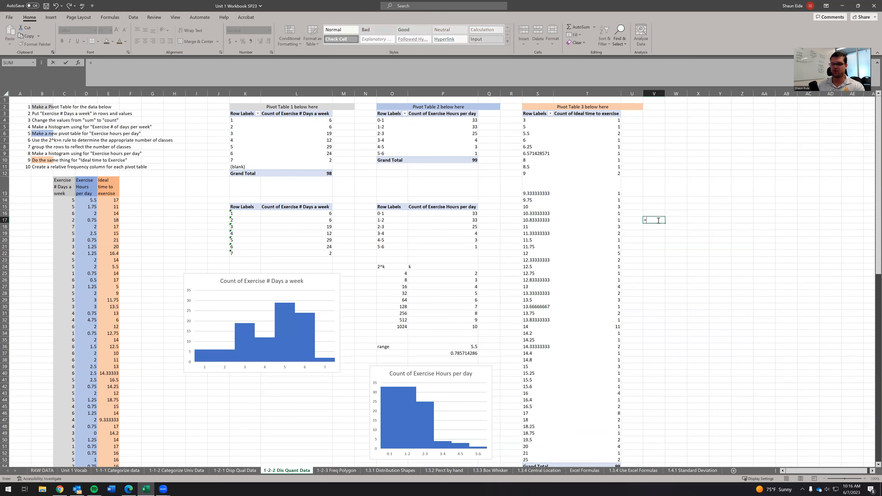
text(7)
key(Return)
drag(676, 160, 657, 253)
text(22/)
key(Delete)
Group the Ideal time to exercise row labels in Pivot Table 3 from 3 to 25 by 3.
click(546, 213)
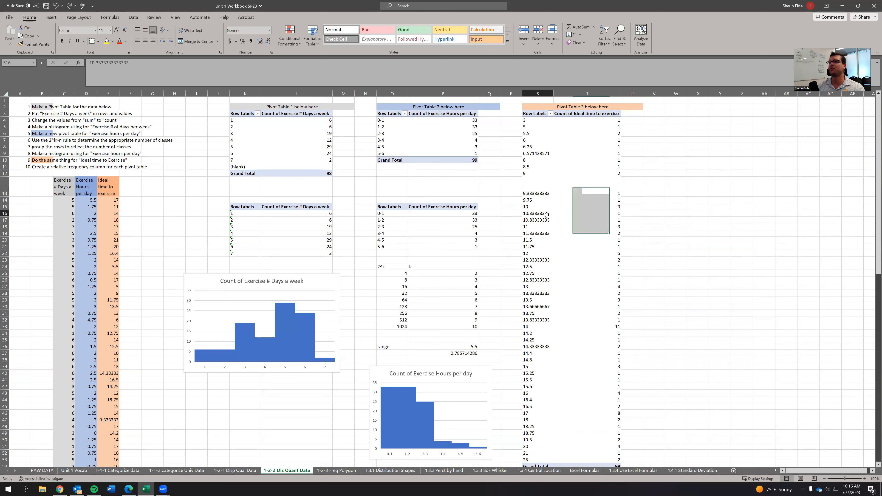
right_click(535, 213)
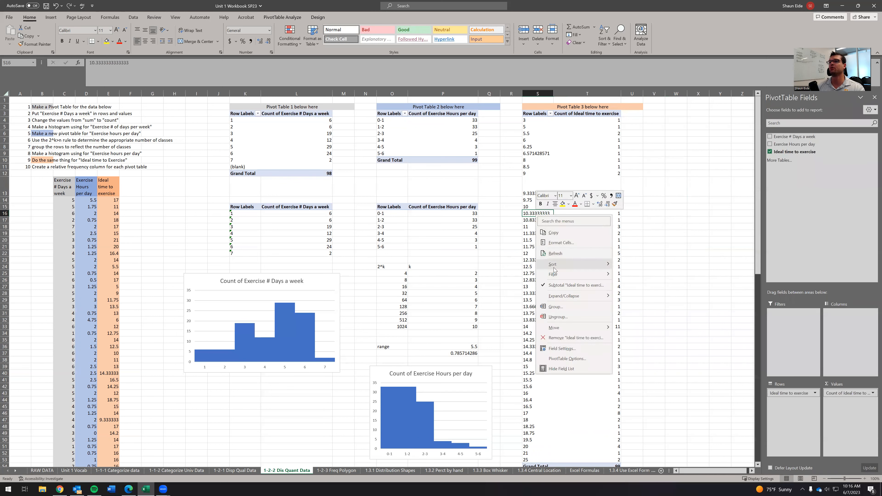
click(560, 307)
click(563, 312)
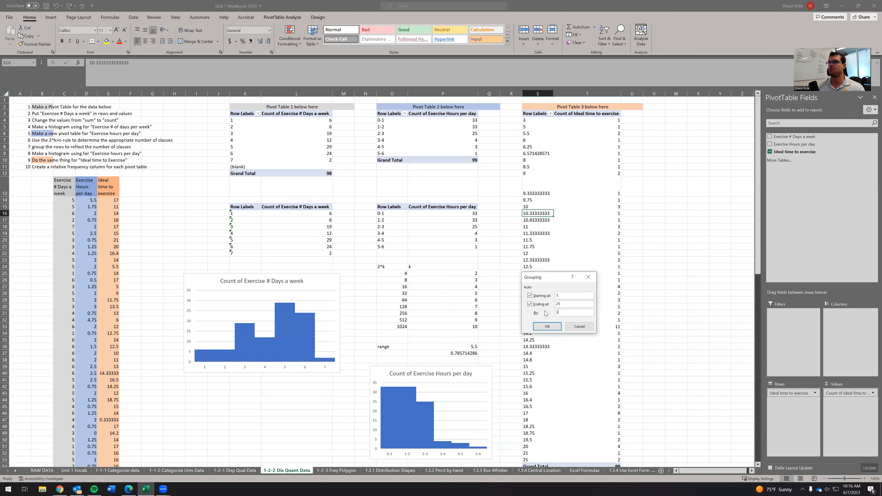
click(547, 327)
click(576, 300)
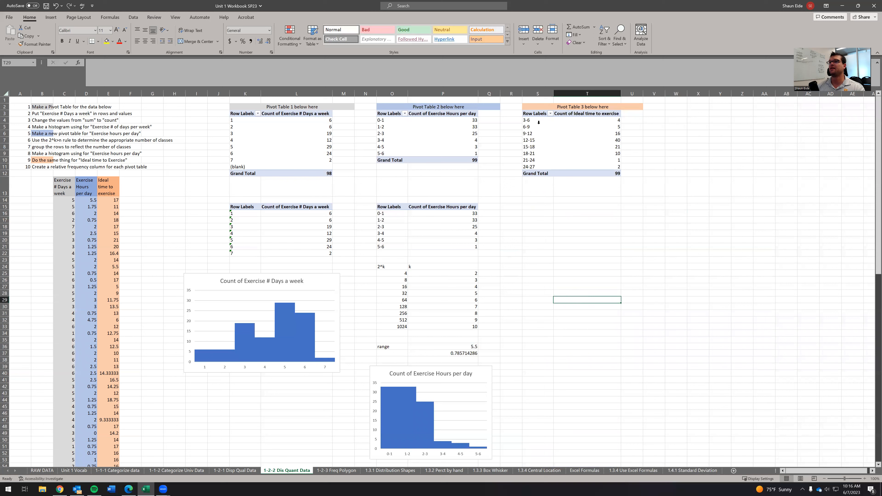
Copy Pivot Table 3 without its grand total row and paste it at S15.
drag(521, 120, 522, 167)
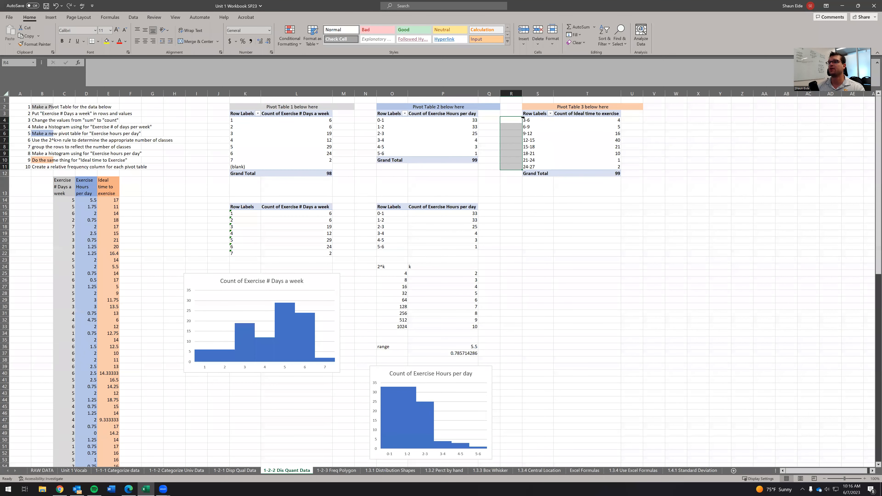
drag(532, 115, 591, 167)
key(ctrl+c)
click(536, 208)
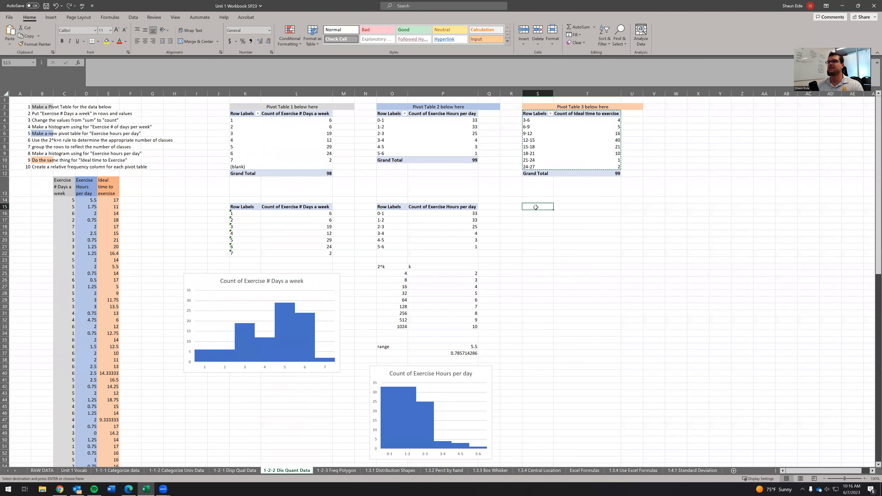
key(ctrl+v)
click(717, 292)
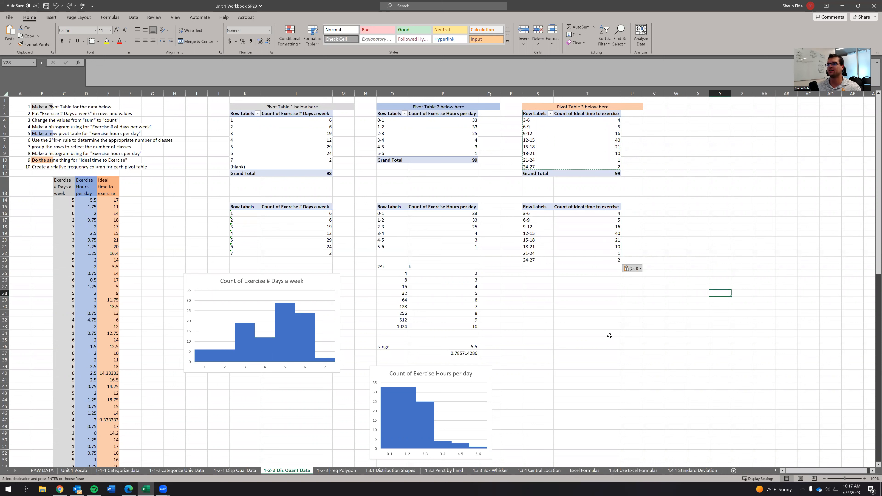
Insert a 2-D clustered column chart from the copied Ideal time to exercise table and place it below that table.
drag(585, 260, 604, 261)
click(549, 281)
click(51, 17)
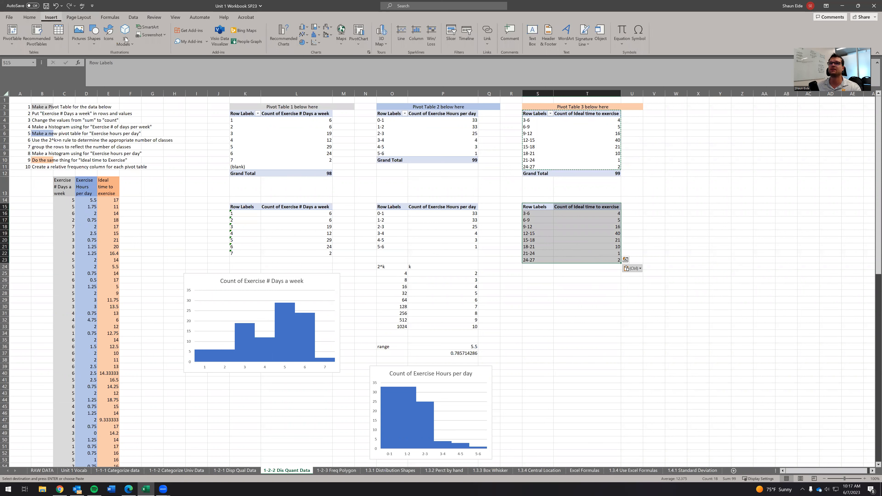
click(304, 26)
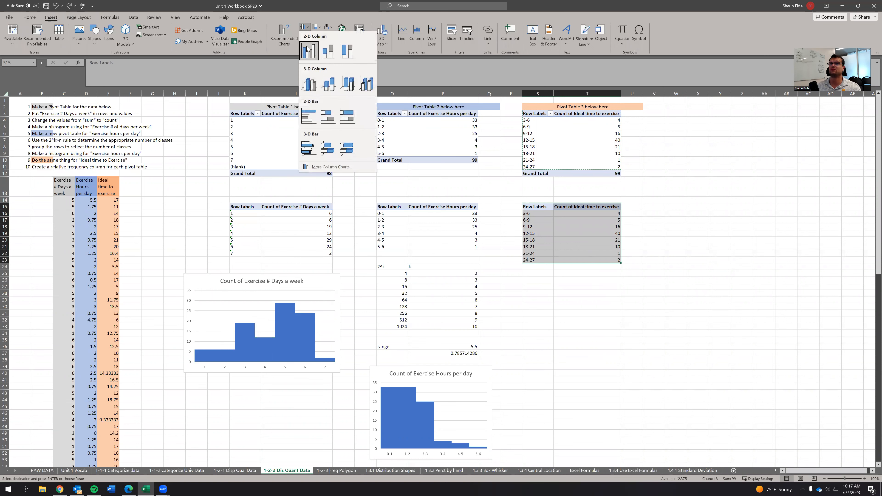
click(308, 50)
drag(386, 241, 544, 309)
Set the gap width of the Ideal time to exercise chart to 0% and move the chart slightly closer to its table.
double_click(593, 355)
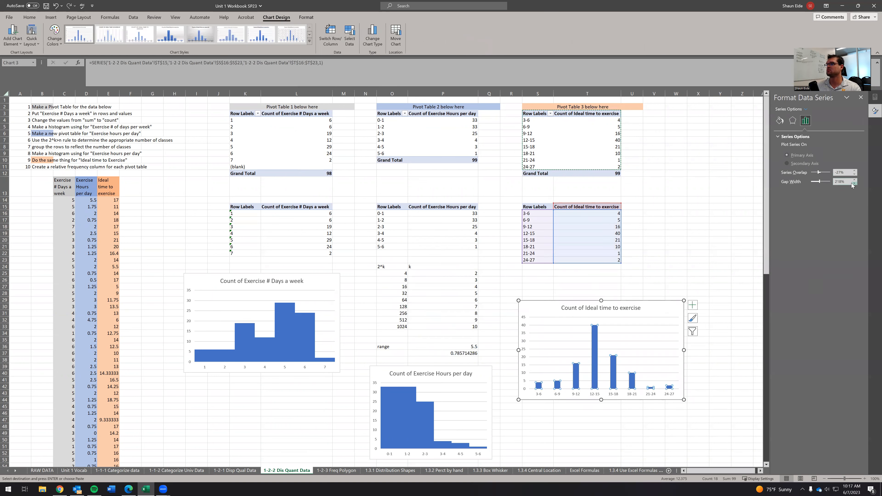
drag(846, 185, 822, 185)
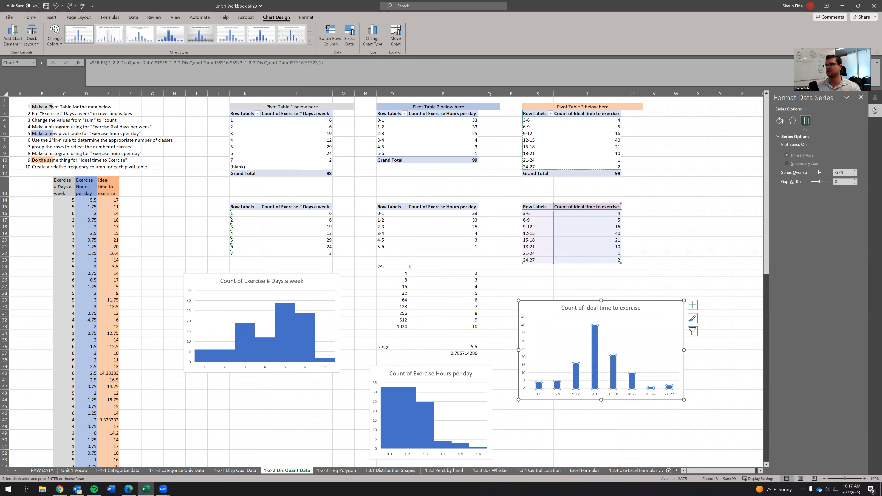
key(Return)
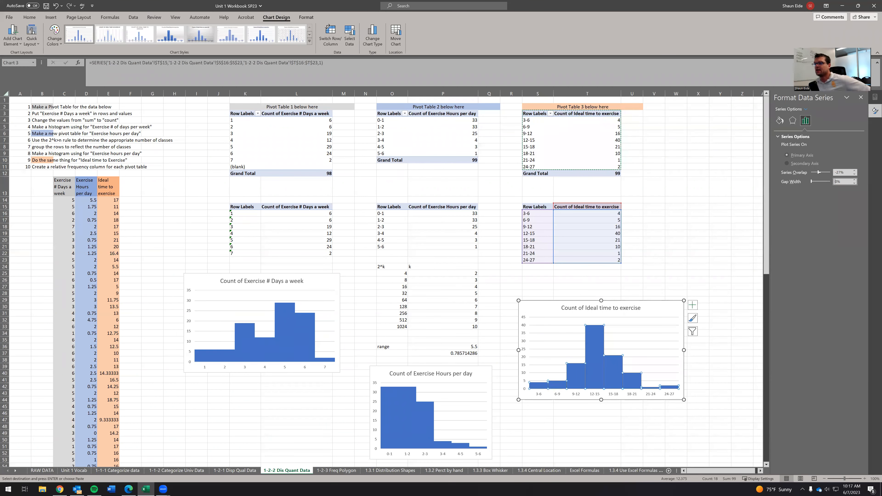
drag(533, 310, 537, 301)
click(561, 426)
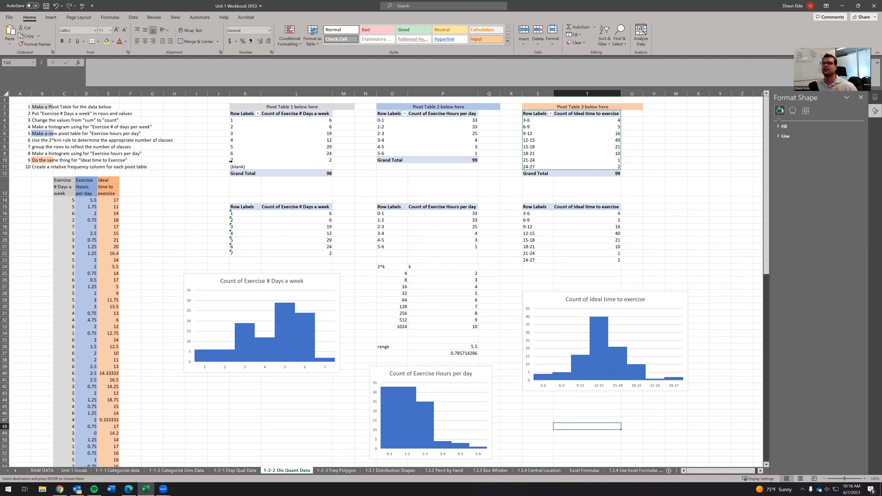
click(557, 265)
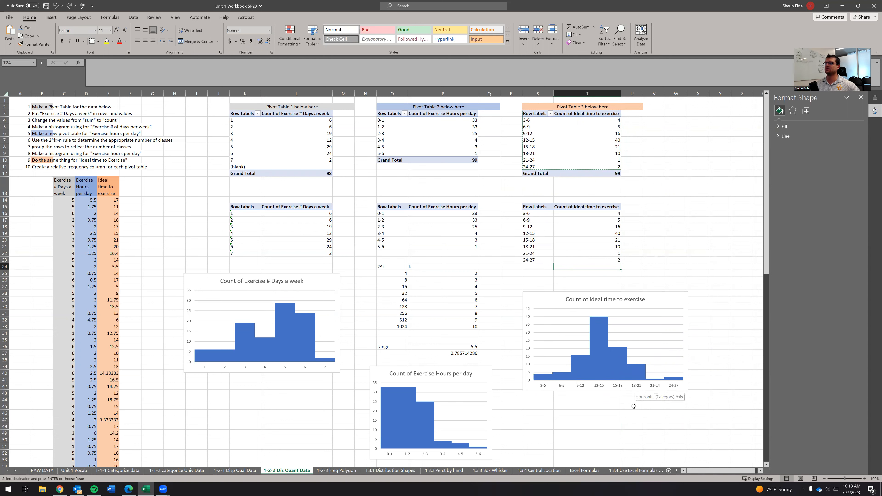
click(607, 428)
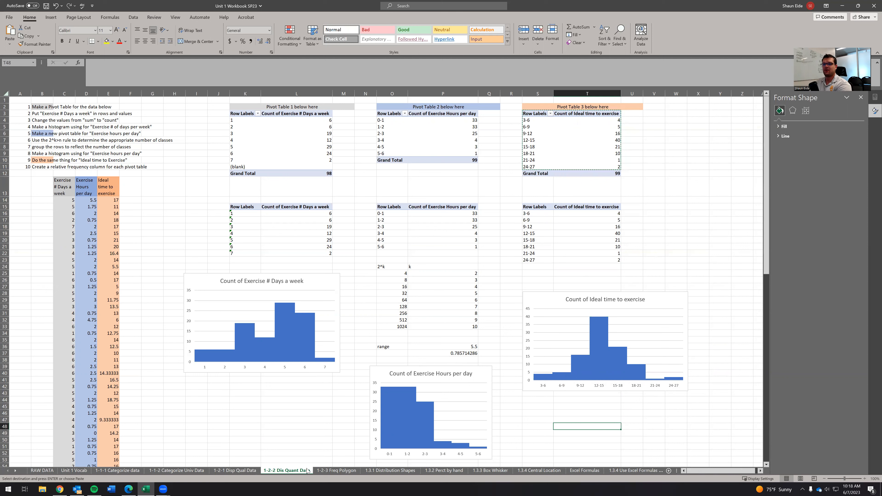
Switch to the 1-2-3 Freq Polygon sheet and examine its pivot table placeholders for the five exercise types.
click(329, 472)
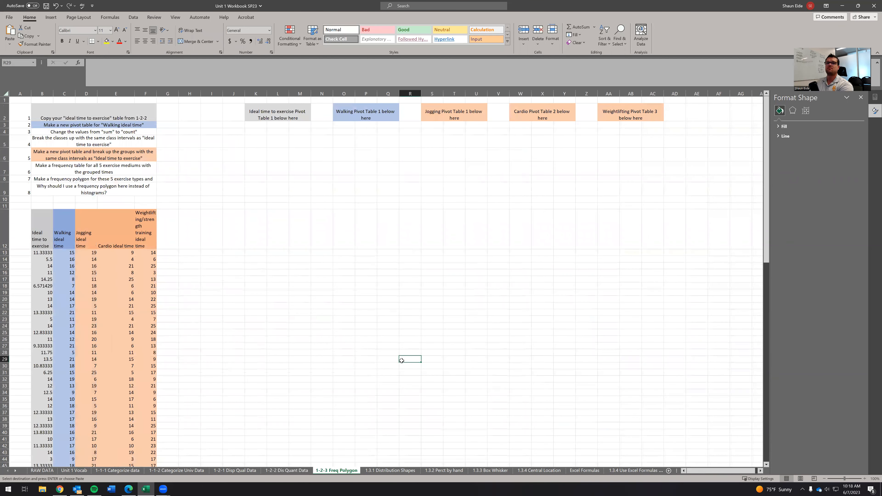
click(388, 361)
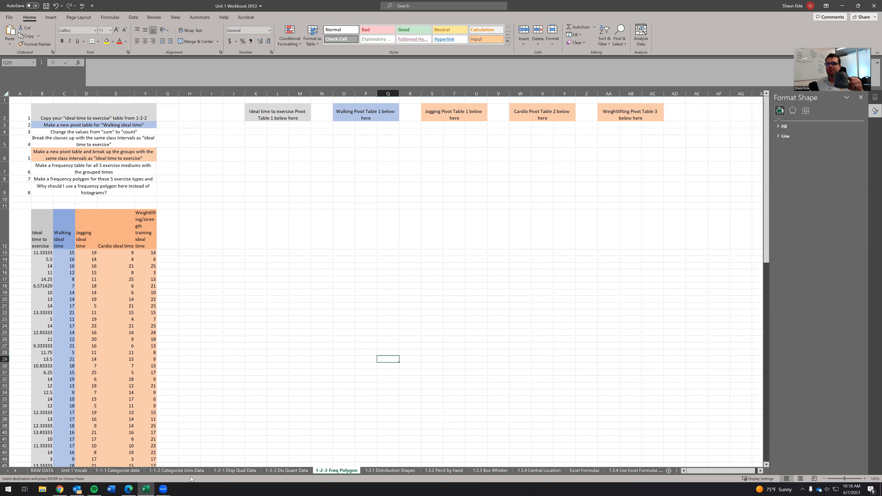
click(269, 132)
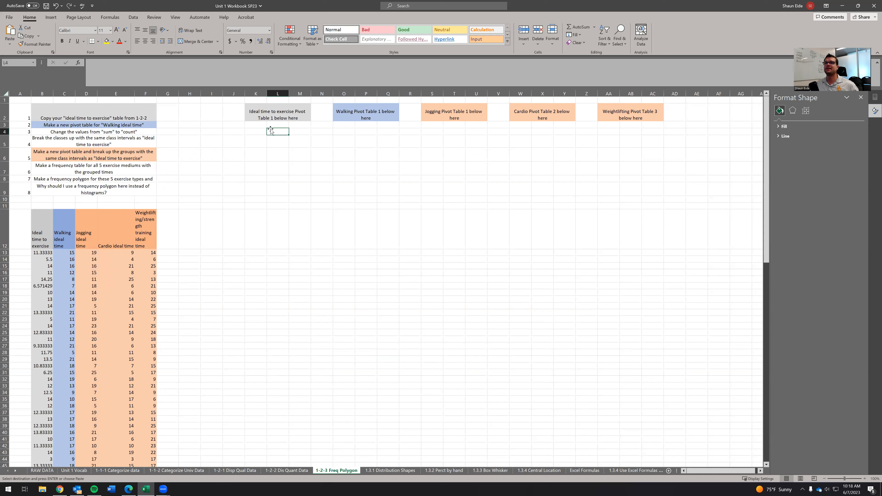
click(350, 120)
click(452, 123)
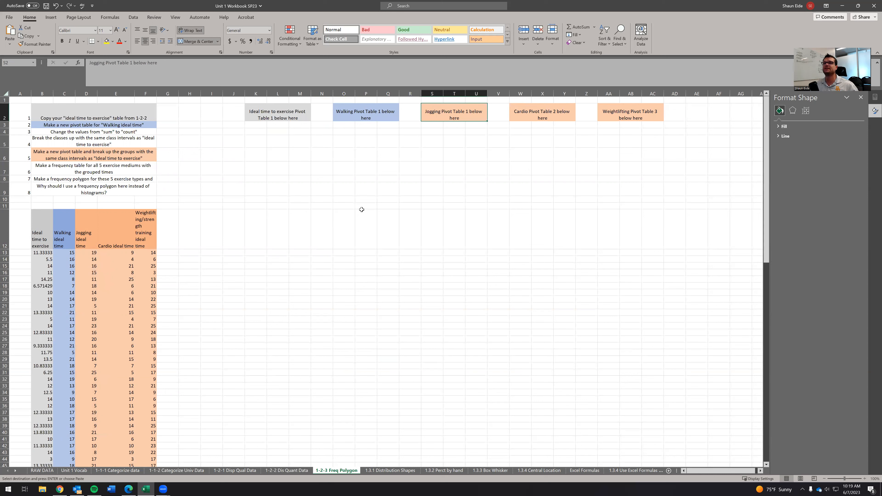
drag(383, 117, 627, 120)
click(542, 185)
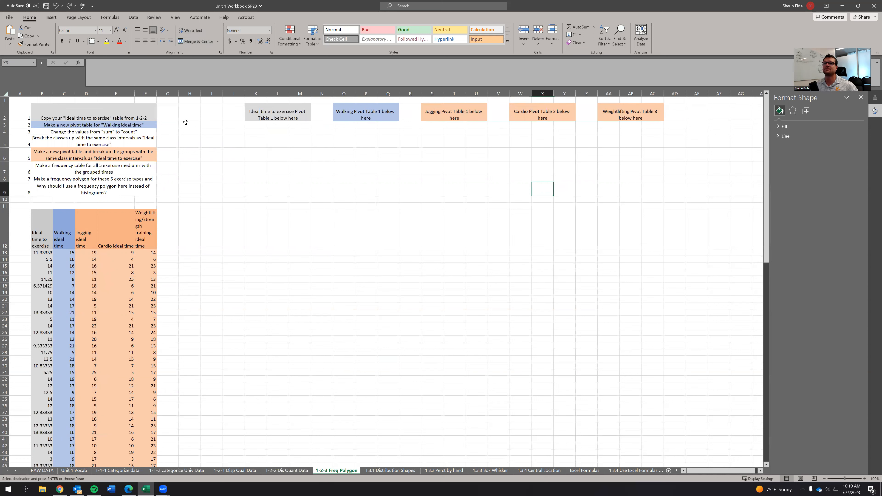
click(160, 252)
Start a PivotTable from the five exercise ideal time columns, headers included, in range B12:F111.
click(33, 238)
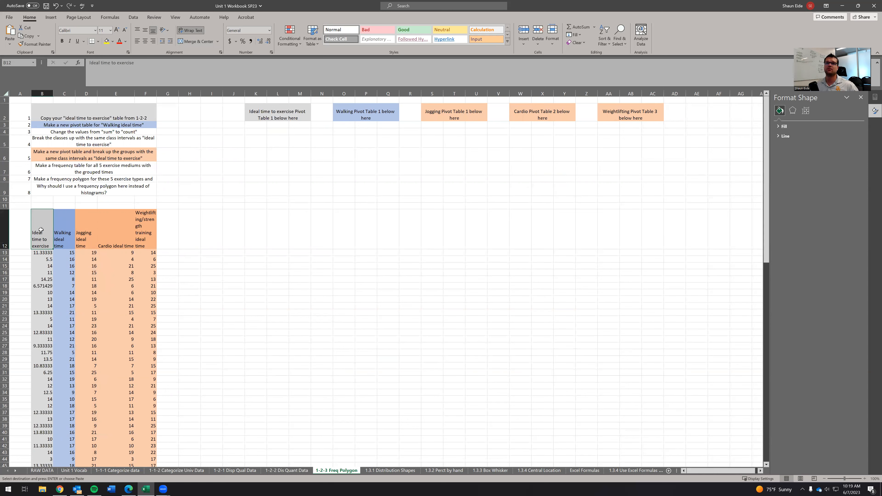
key(ctrl+shift+Down)
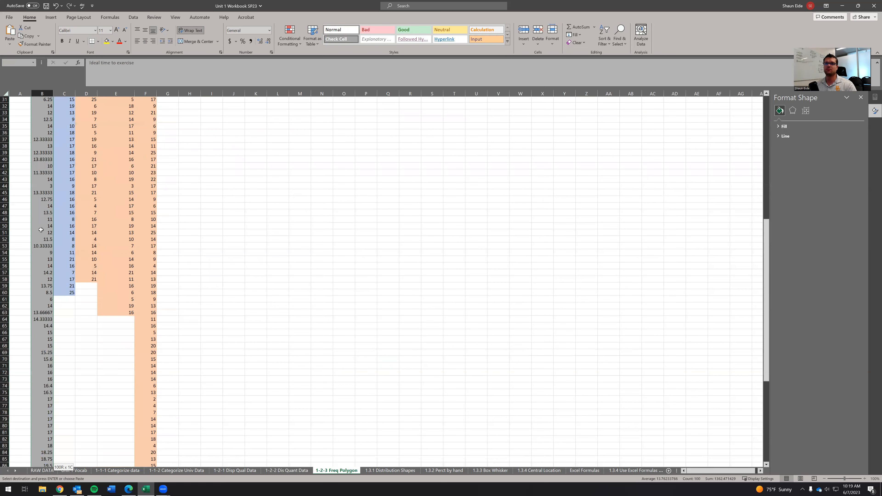
key(shift+Right)
key(shift+Right)
key(shift+Right)
key(shift+Right)
click(51, 17)
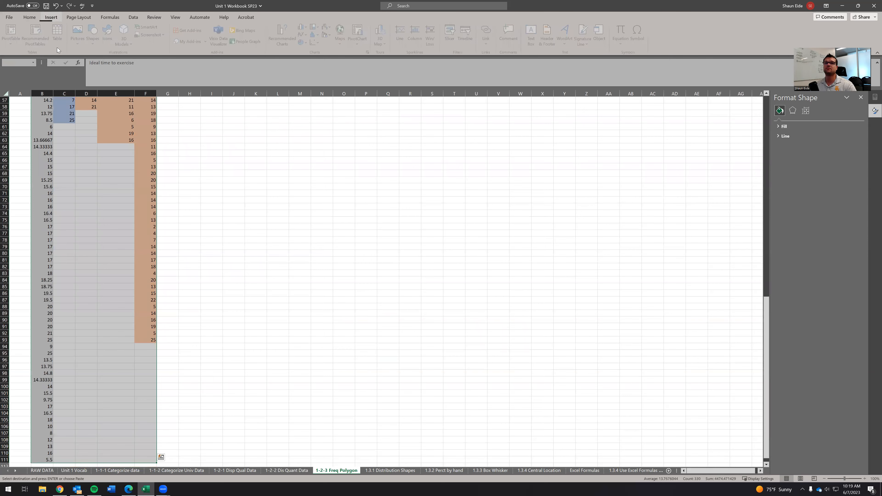
scroll(199, 214, up, 15)
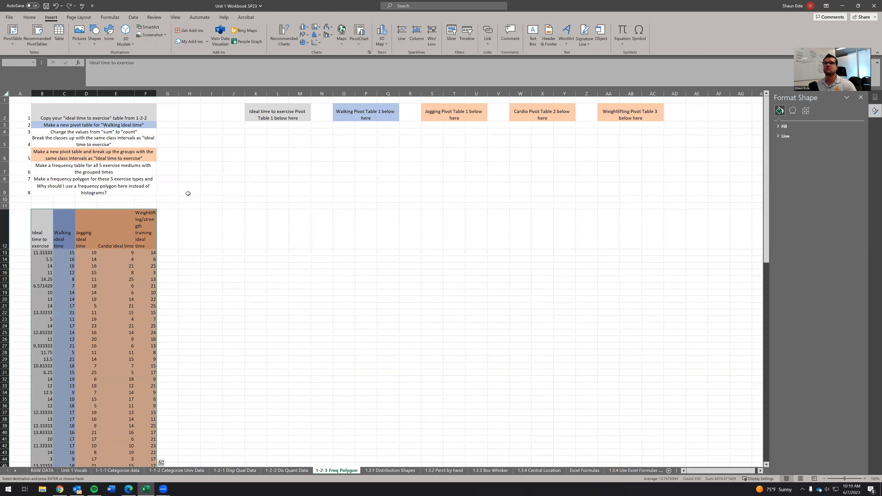
click(12, 31)
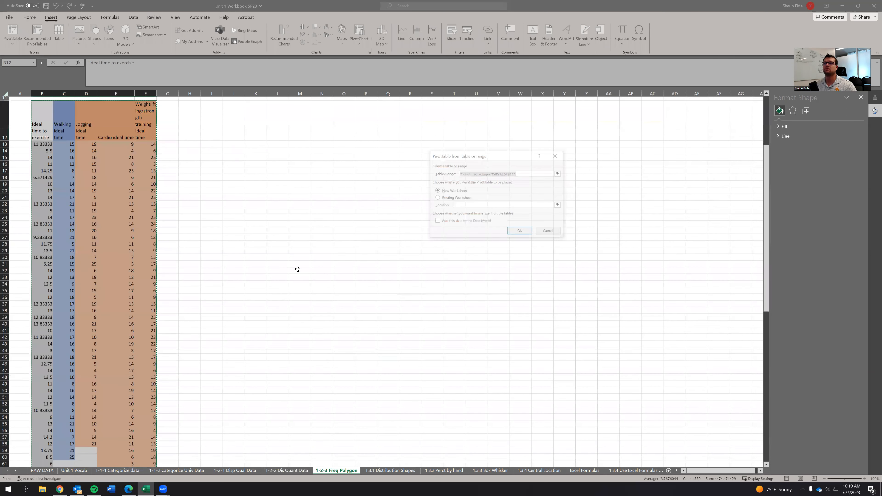
Place the new PivotTable in the existing worksheet at K3, under the Ideal time to exercise heading.
click(437, 197)
scroll(425, 200, up, 3)
click(256, 132)
click(258, 126)
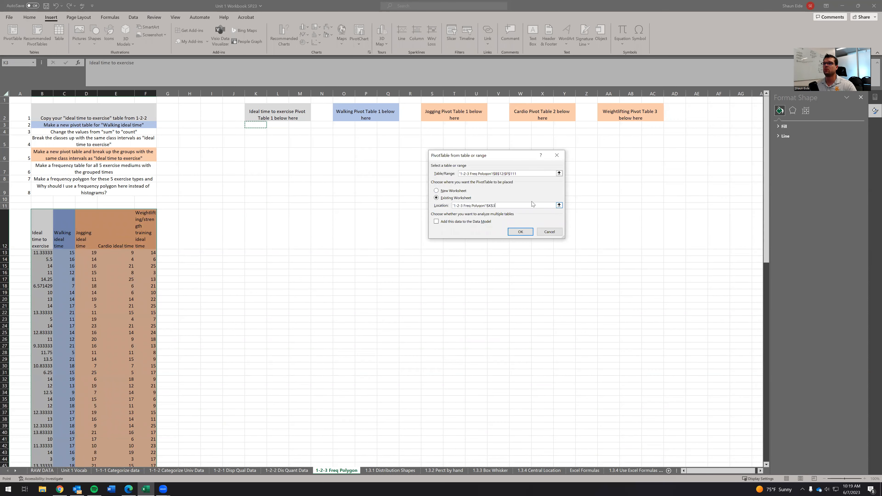
click(524, 233)
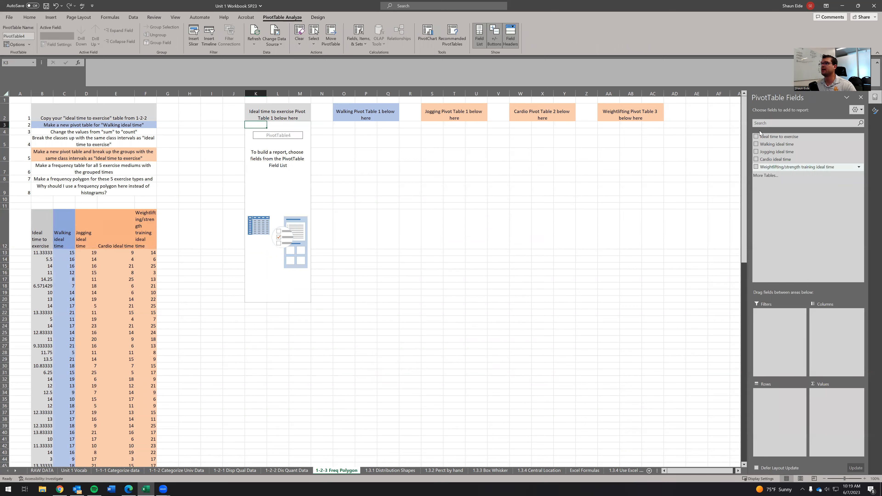
Add Ideal time to exercise to the new pivot table's rows and values, and summarize the values by Count.
click(756, 137)
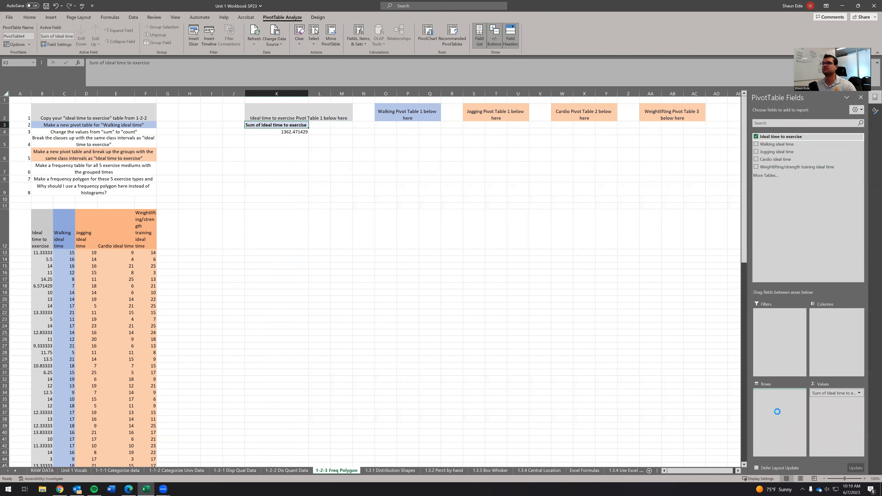
click(860, 393)
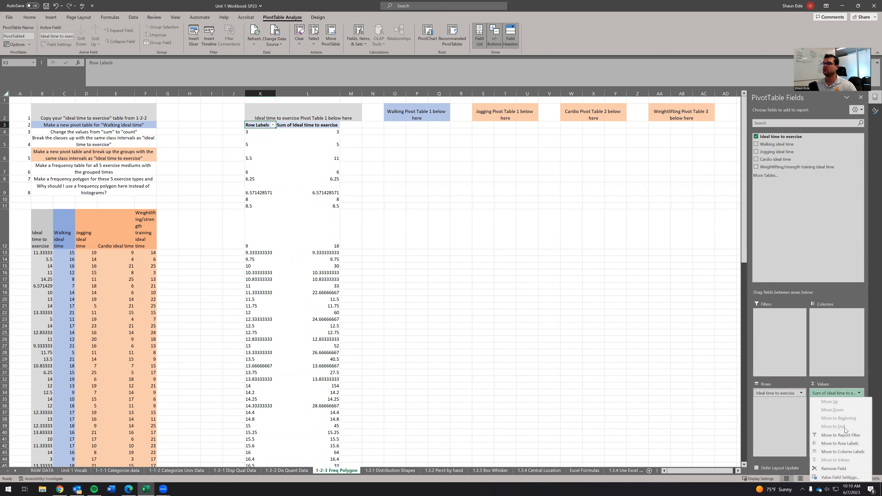
click(421, 263)
click(314, 245)
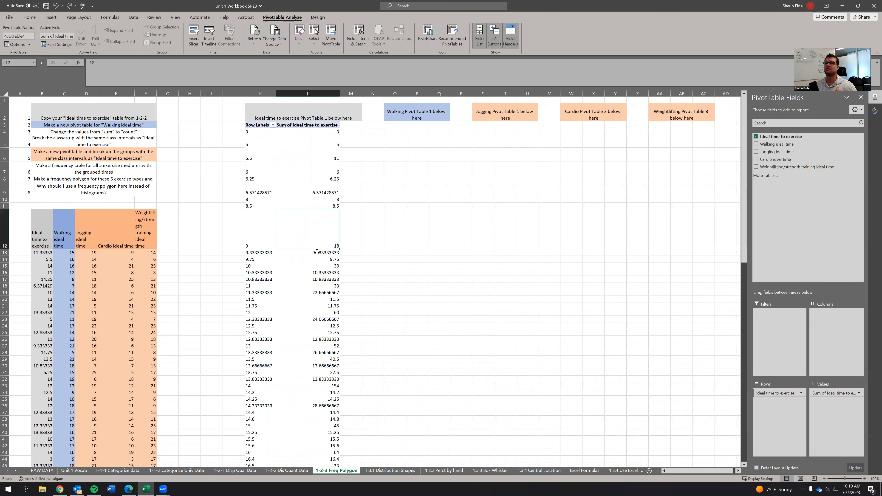
right_click(317, 253)
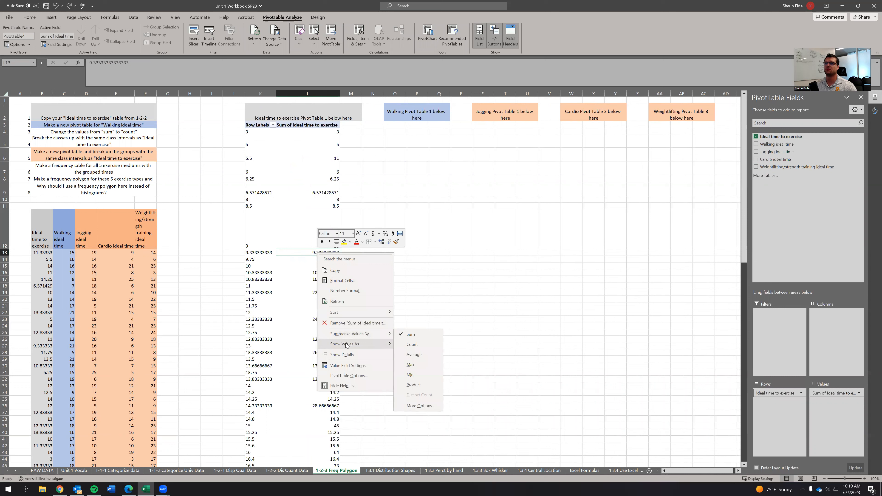
click(412, 345)
click(415, 339)
Group the row labels of the Ideal time to exercise pivot table into class intervals of 3.
click(261, 245)
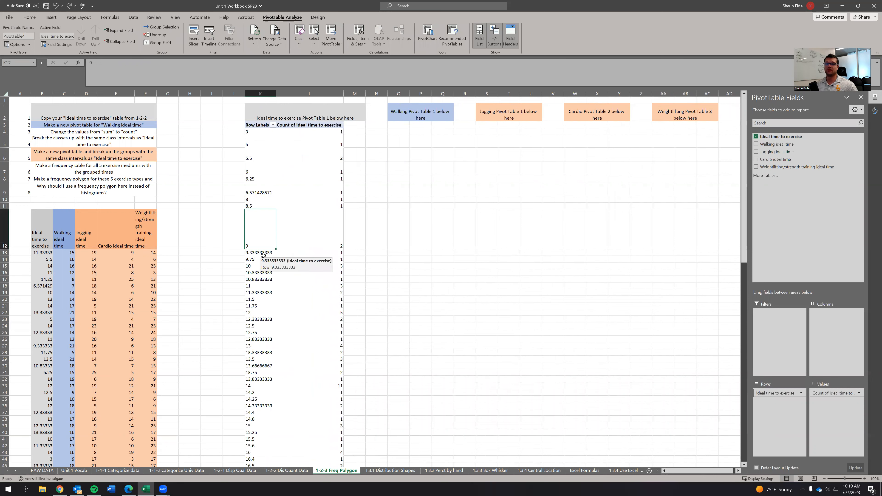
scroll(264, 255, down, 4)
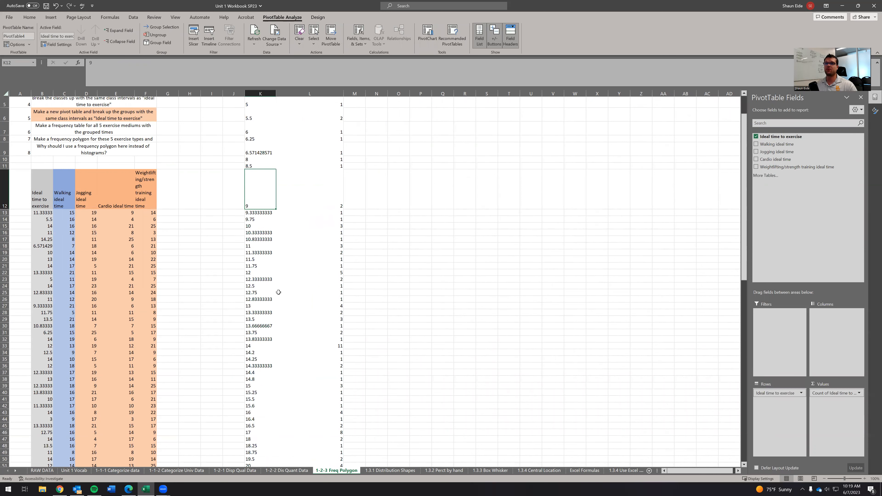
scroll(327, 259, up, 4)
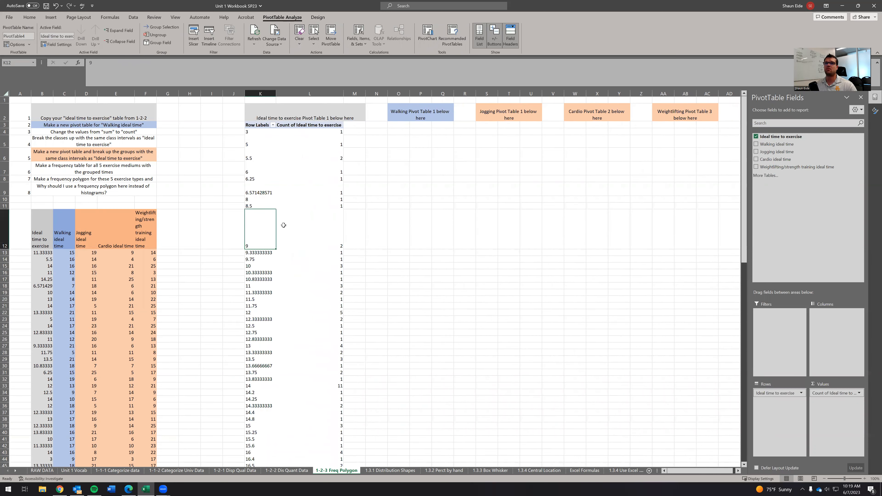
right_click(253, 224)
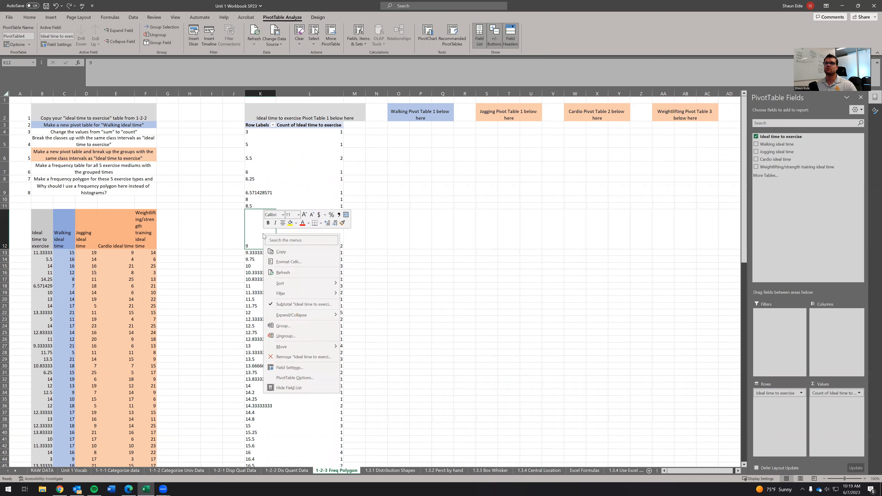
click(292, 327)
double_click(290, 335)
text(3)
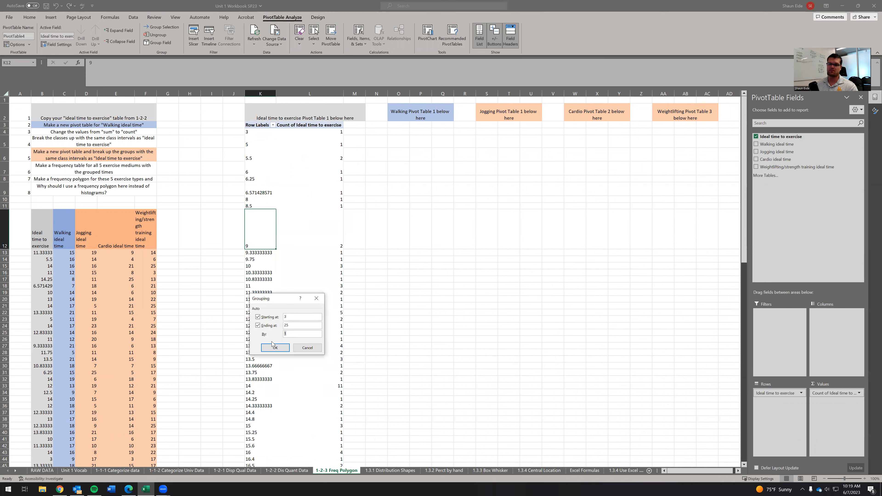
click(428, 280)
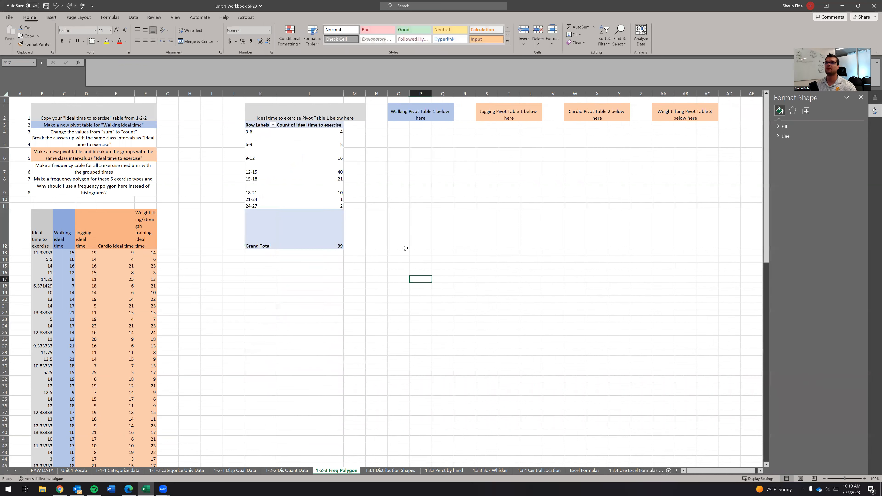
Copy the whole Ideal time to exercise pivot table to O3, under the Walking heading.
click(287, 153)
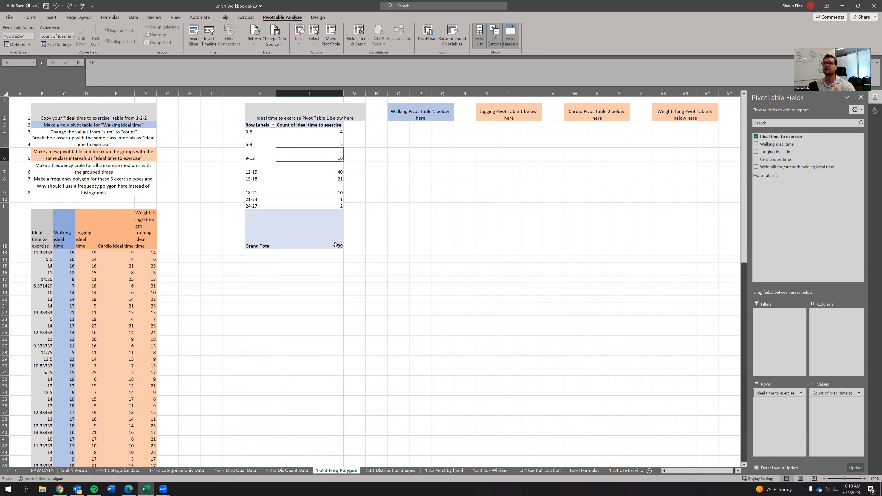
drag(328, 246, 259, 125)
key(ctrl+c)
click(399, 127)
key(ctrl+v)
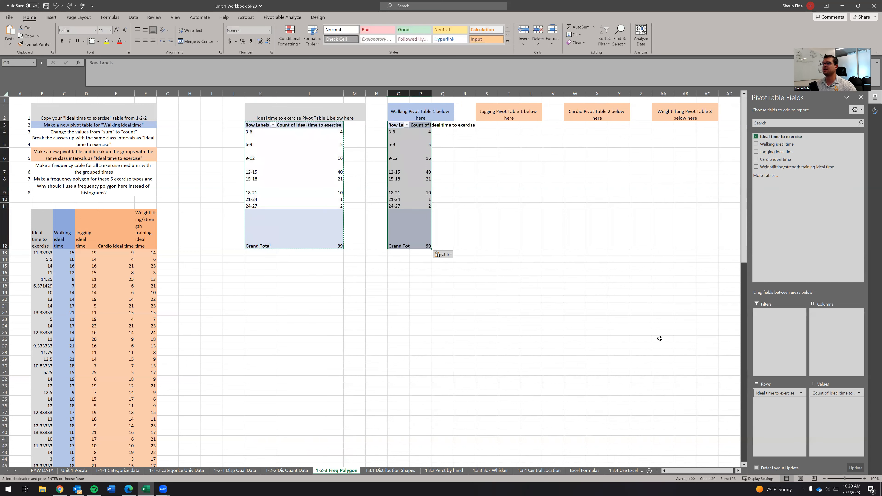
Replace the fields of the copied pivot table with Walking ideal time in both rows and values.
drag(781, 393, 776, 136)
drag(834, 393, 780, 232)
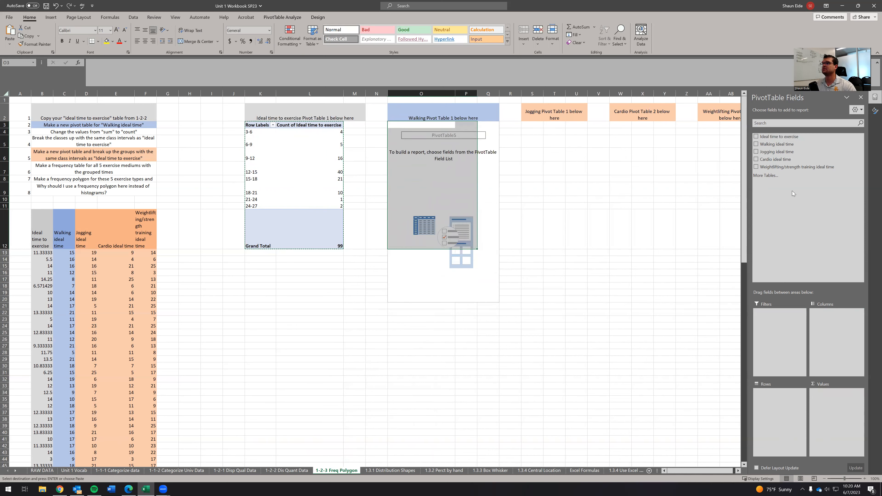
drag(794, 143, 788, 396)
drag(778, 144, 834, 413)
click(570, 306)
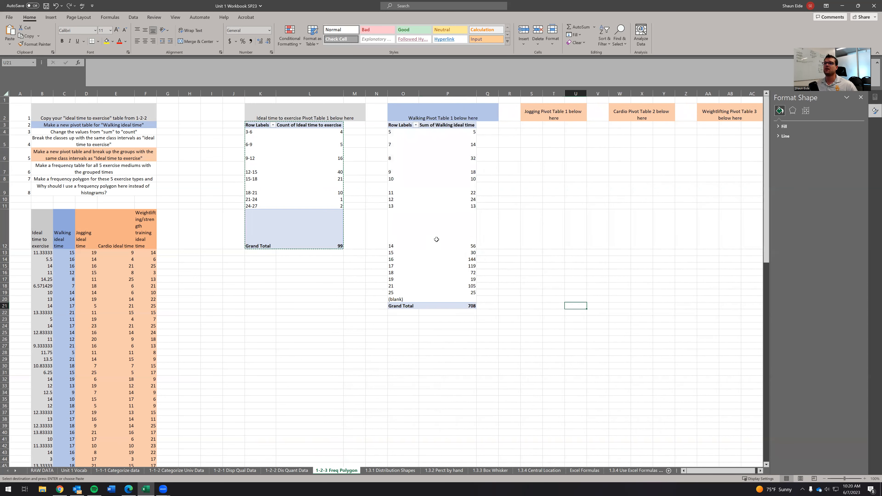
Group the Walking ideal time row labels starting at 3, ending at 25, in intervals of 3.
click(402, 232)
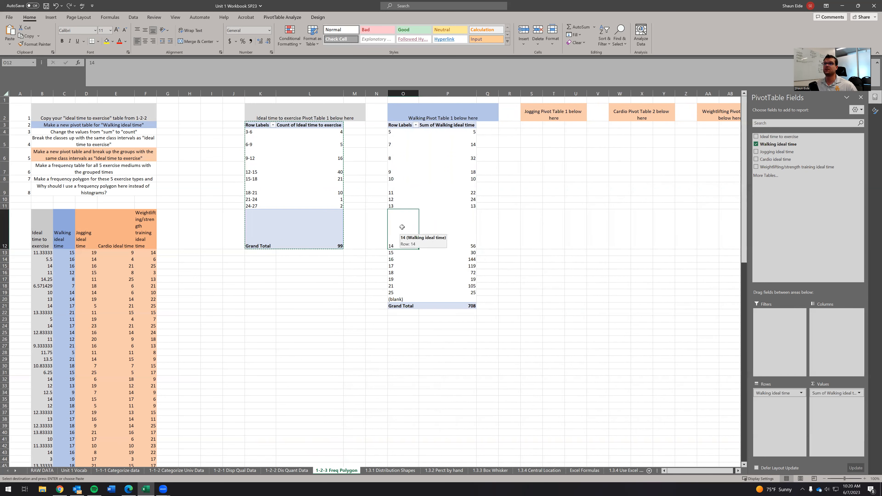
right_click(403, 229)
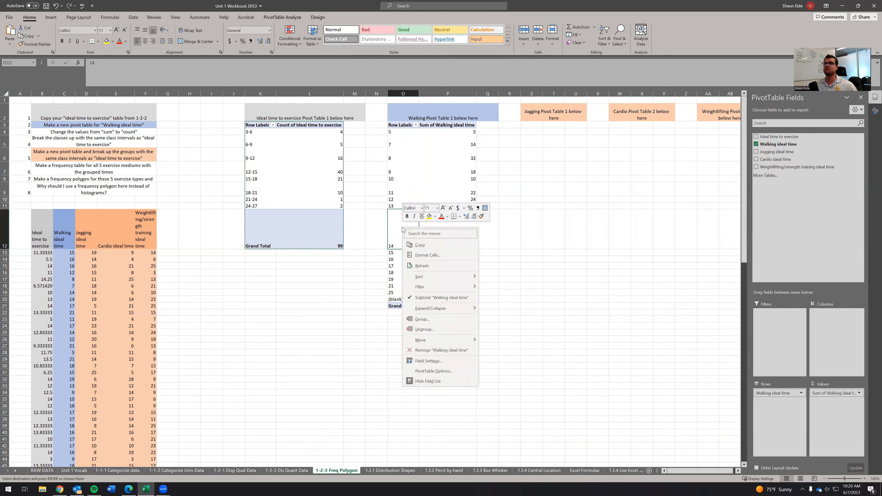
click(440, 319)
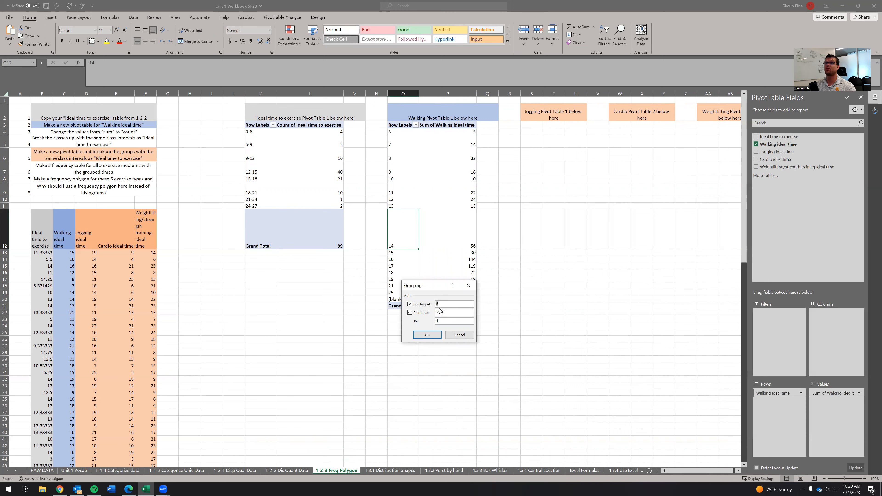
key(Tab)
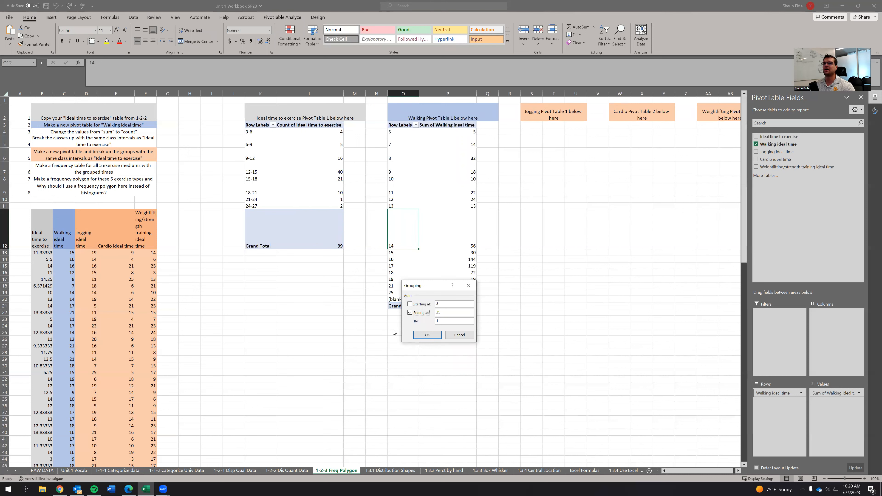
drag(439, 322, 428, 320)
text(3)
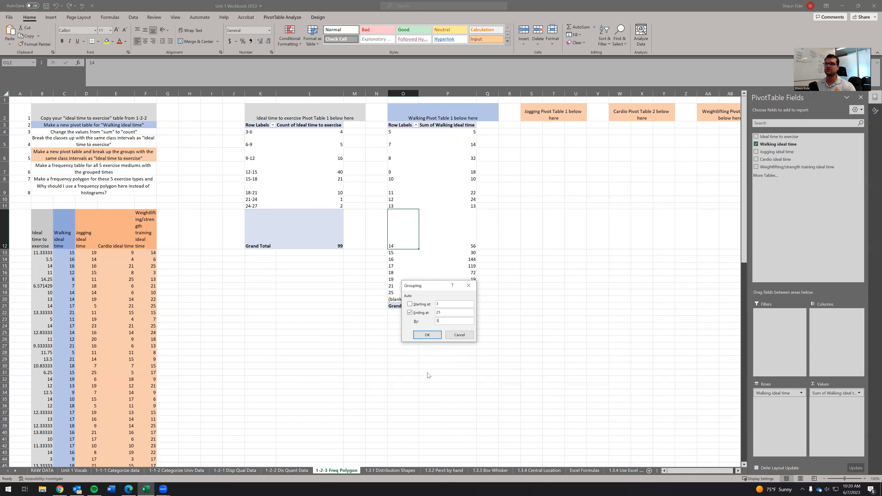
click(426, 335)
click(475, 287)
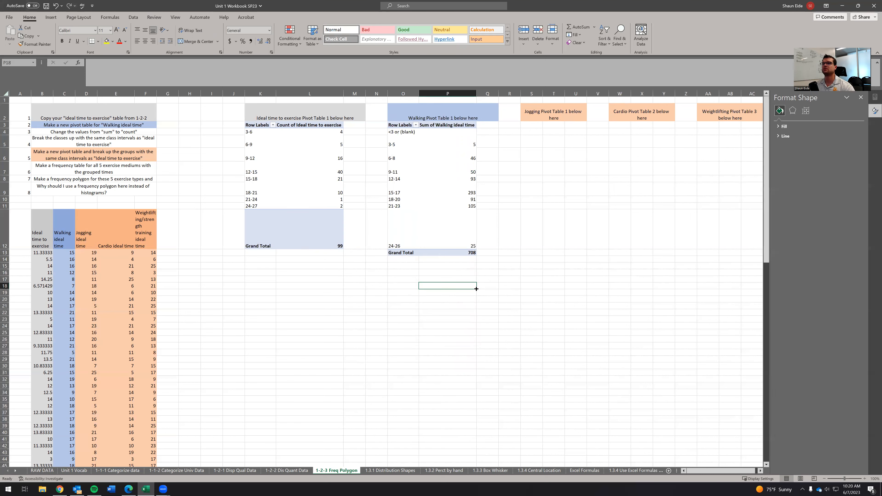
Check the grouping settings of the Ideal time to exercise pivot table and compare its class intervals with the Walking table's.
click(258, 157)
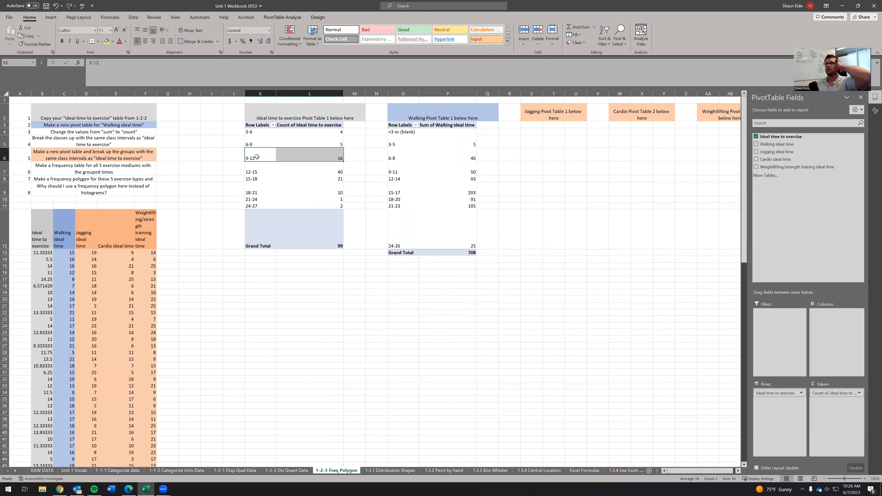
right_click(257, 157)
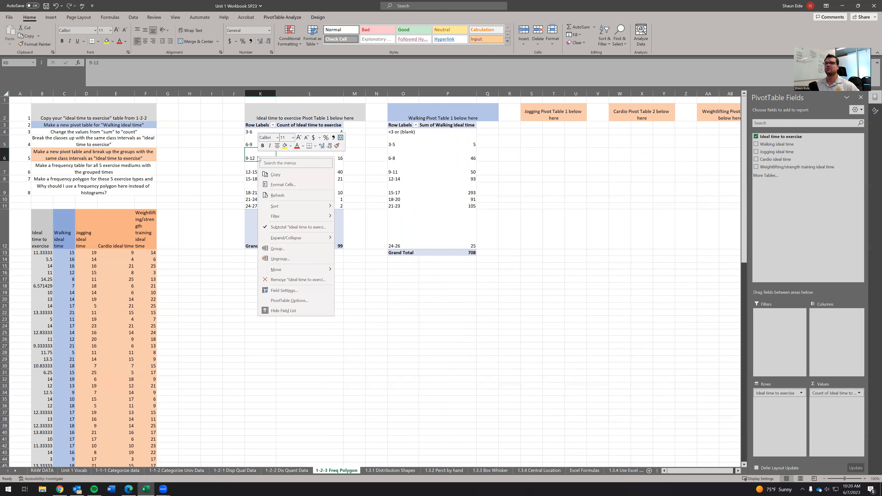
click(287, 249)
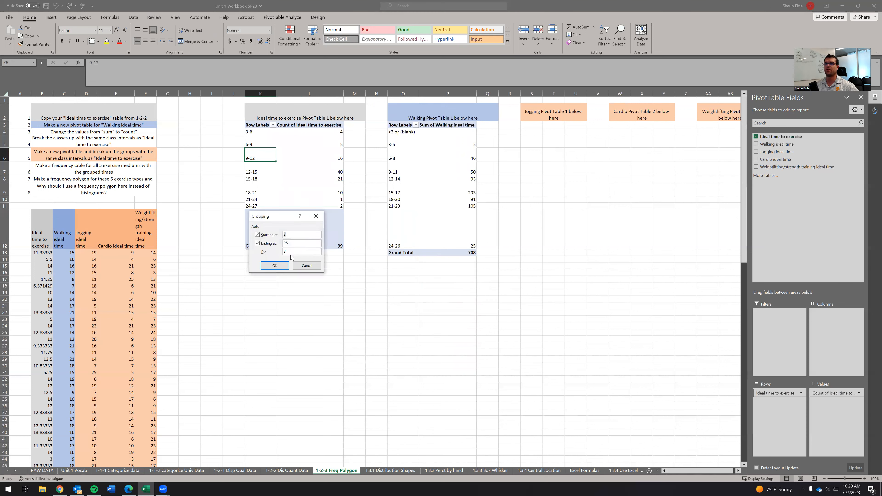
click(275, 266)
click(282, 272)
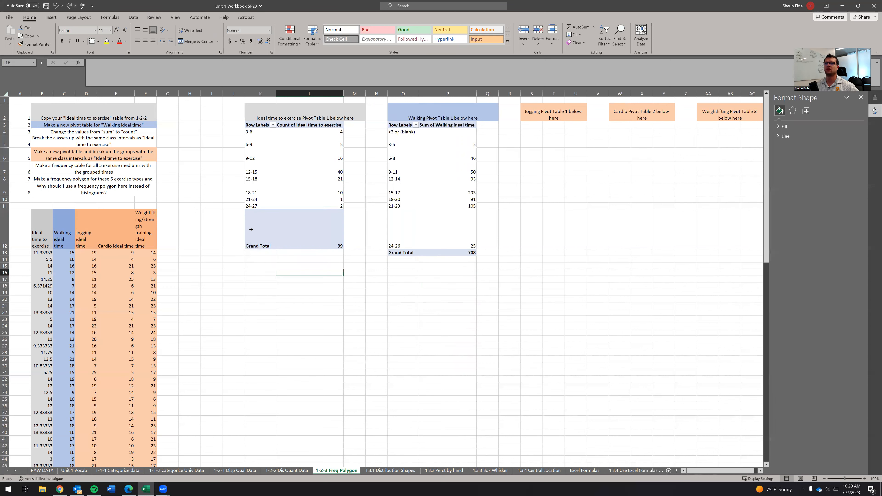
click(264, 206)
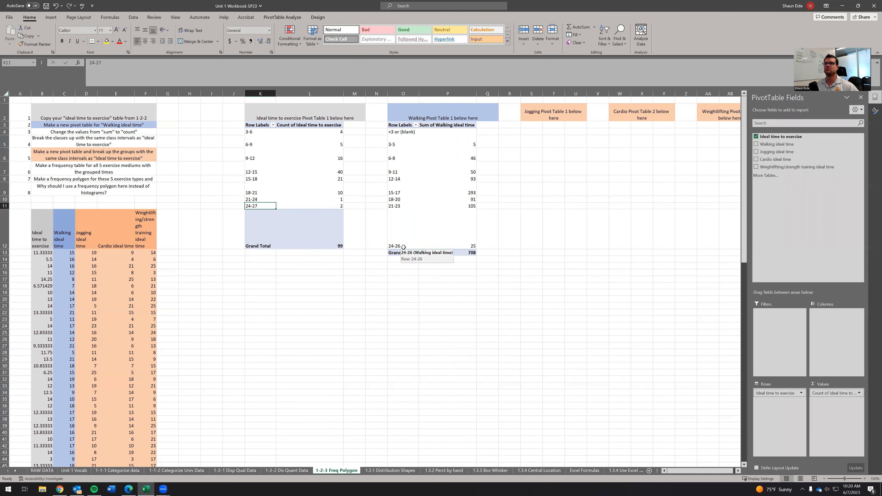
click(507, 220)
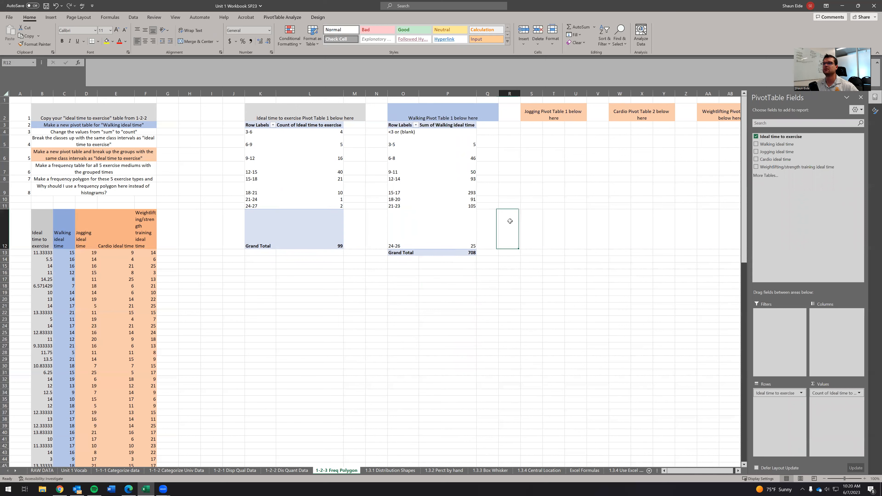
click(447, 178)
mouse_move(395, 126)
mouse_down()
mouse_move(438, 129)
mouse_move(434, 246)
mouse_up()
key(ctrl+c)
drag(395, 124, 453, 252)
key(ctrl+c)
click(519, 164)
Summarize the Walking ideal time values by Count in the Walking pivot table.
click(452, 200)
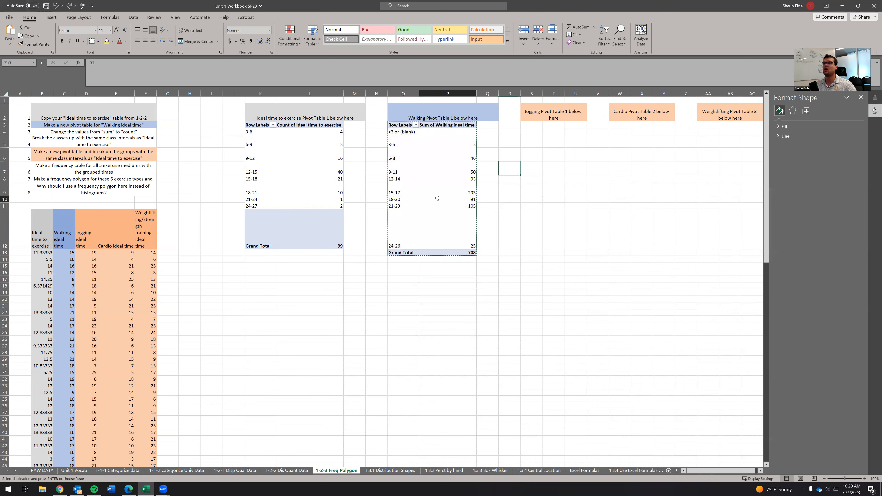
right_click(460, 200)
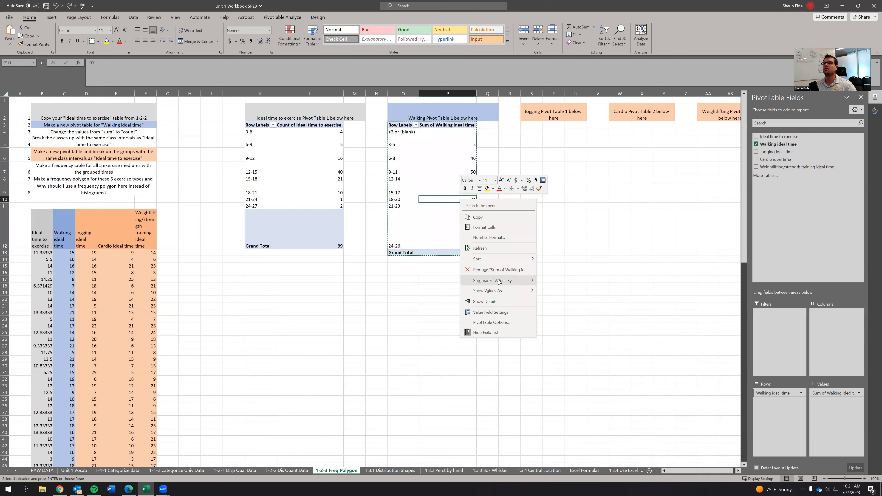
mouse_move(521, 281)
click(556, 288)
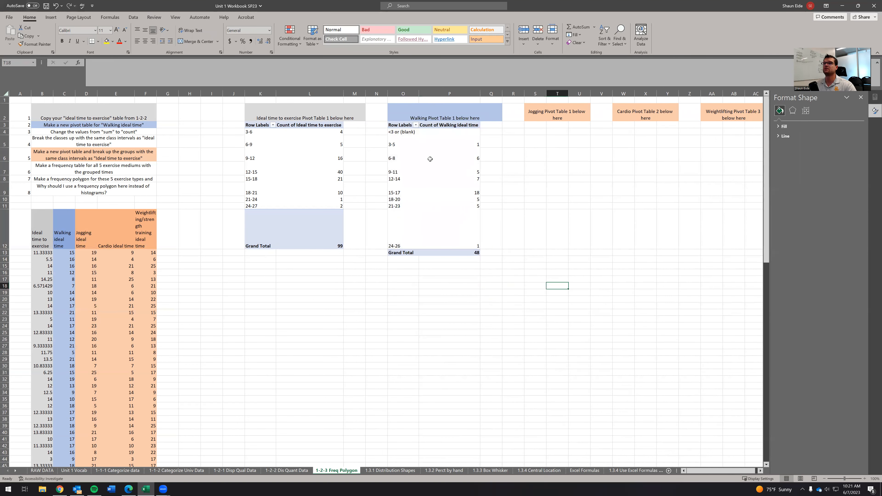
Copy the whole Walking pivot table to S3, under the Jogging heading.
drag(399, 127, 476, 253)
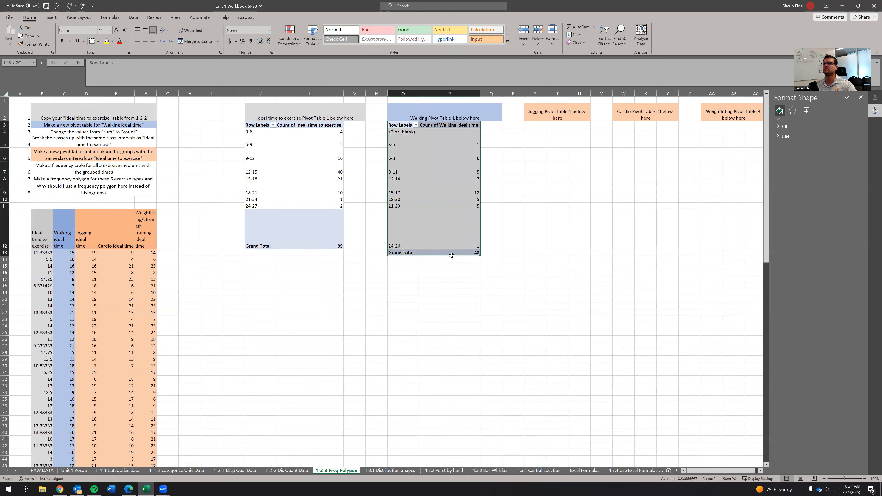
key(ctrl+c)
click(530, 124)
key(ctrl+v)
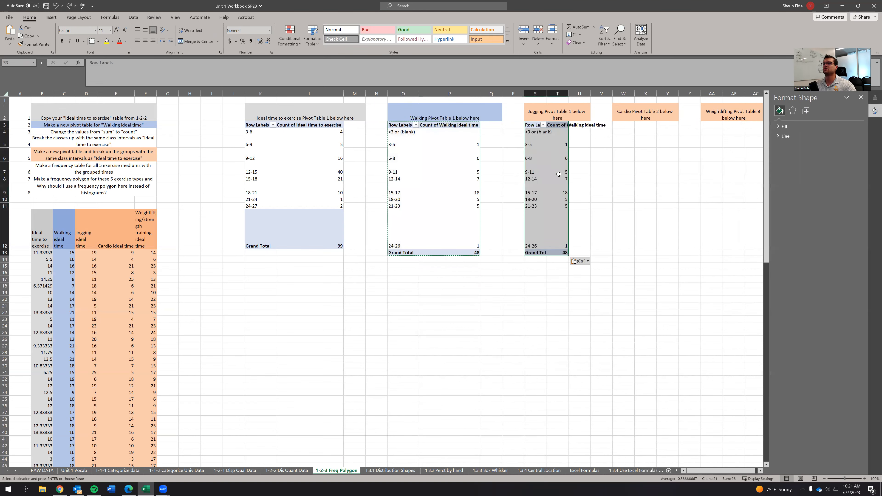
Replace Walking ideal time with Jogging ideal time in the copied table's rows and values, and summarize the values by Count.
click(557, 190)
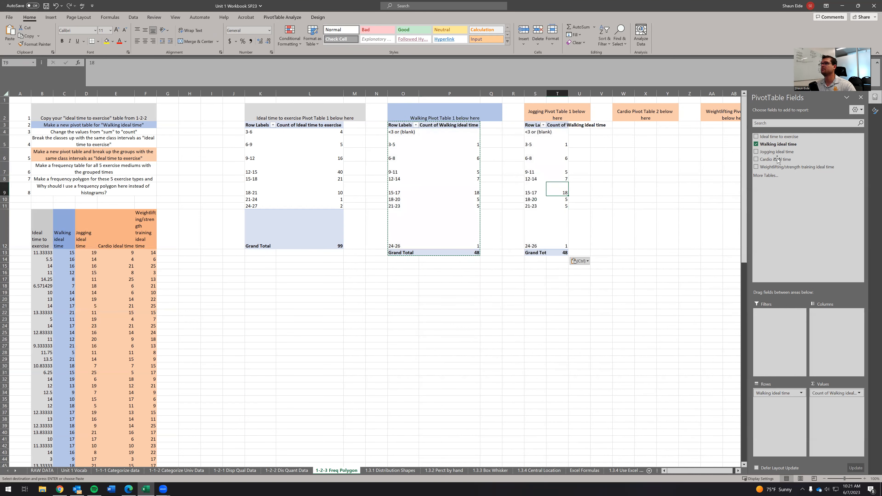
click(758, 151)
click(757, 143)
drag(767, 153, 781, 396)
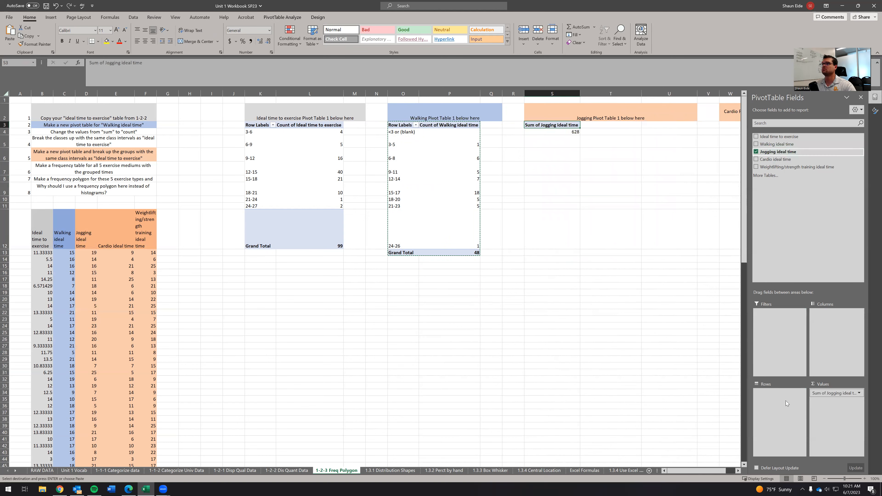
right_click(604, 178)
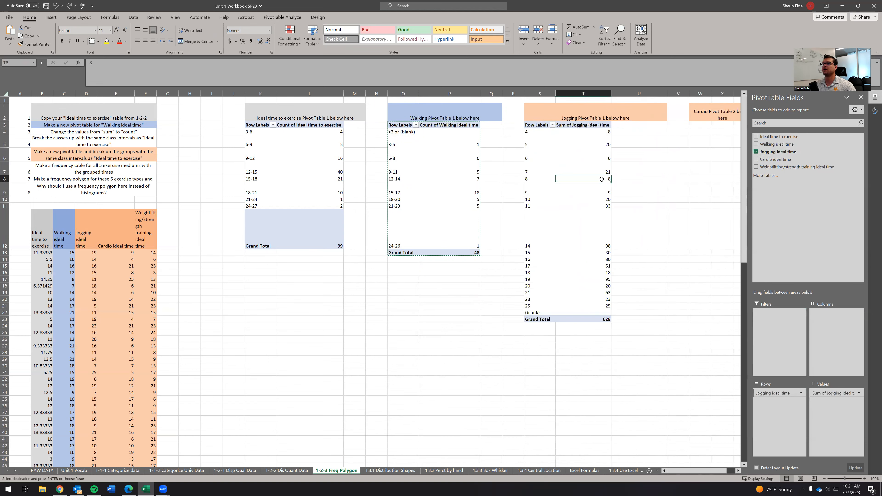
mouse_move(636, 261)
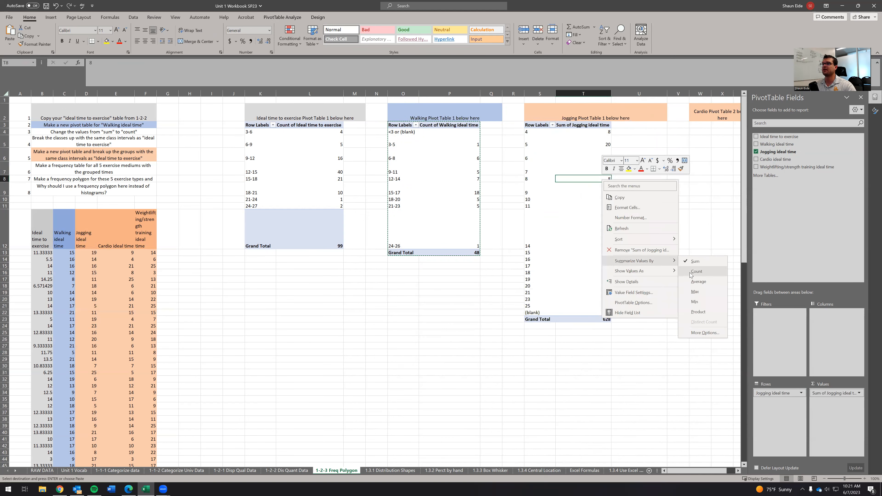
click(697, 274)
Group the Jogging ideal time row labels starting at 3, ending at 25, in intervals of 3.
click(533, 193)
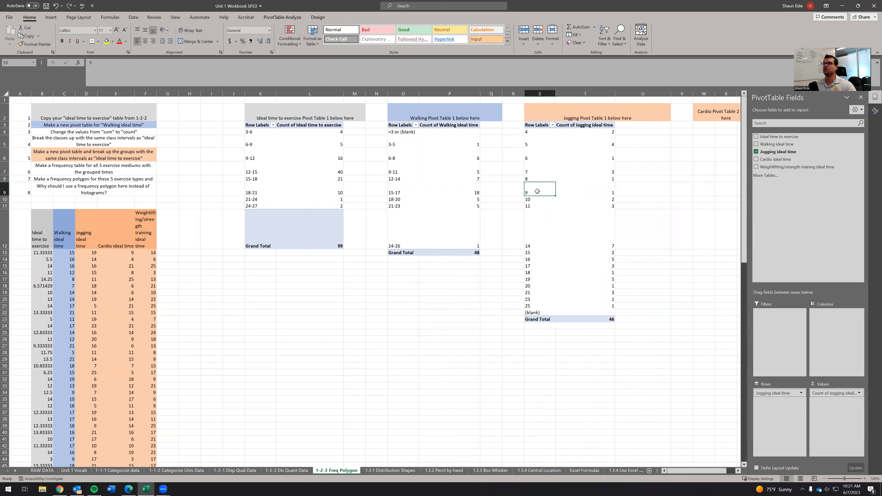
right_click(538, 192)
click(562, 284)
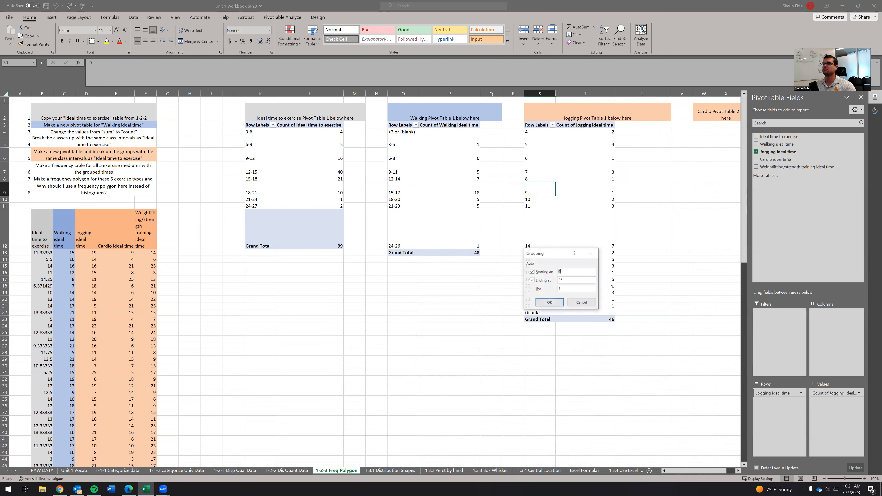
click(569, 290)
text(3)
click(550, 302)
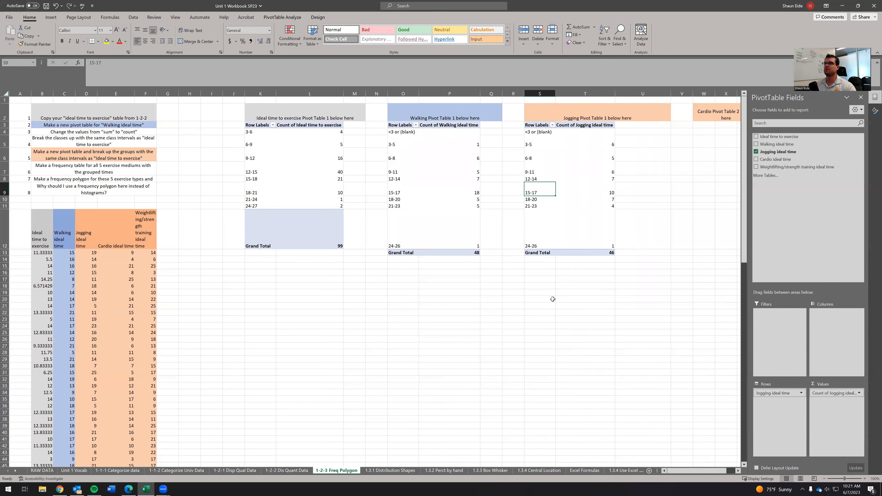
click(551, 300)
scroll(524, 298, right, 3)
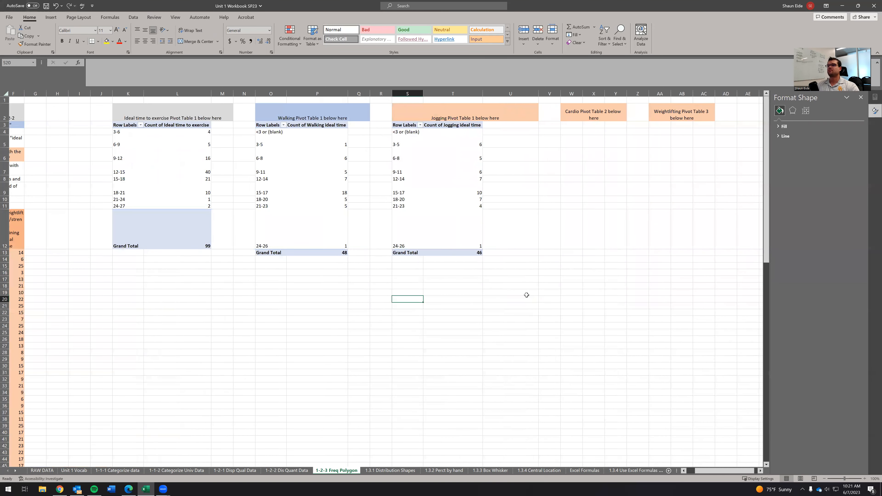
Copy the whole Jogging pivot table to W3 and AA3, under the Cardio and Weightlifting headings.
drag(405, 125, 465, 252)
key(ctrl+c)
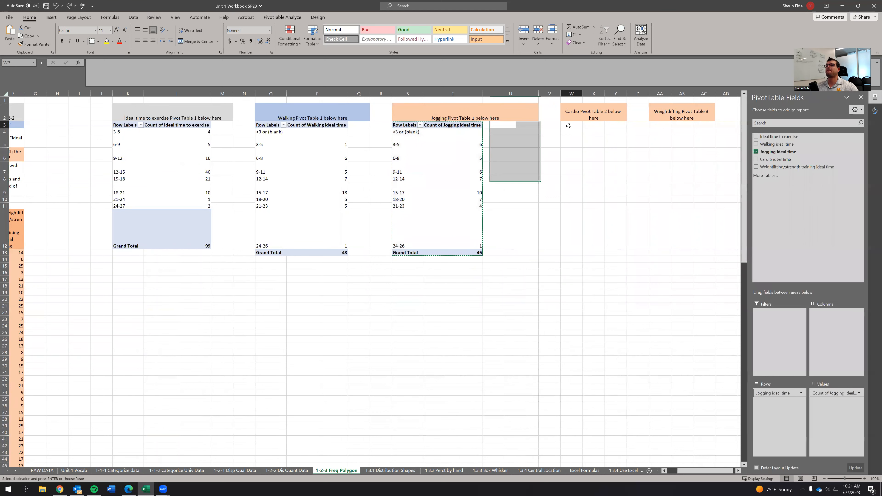
click(571, 125)
key(ctrl+v)
click(659, 124)
key(ctrl+v)
Replace Jogging ideal time with Cardio ideal time in the rows and values of the copied table under the Cardio heading.
click(587, 185)
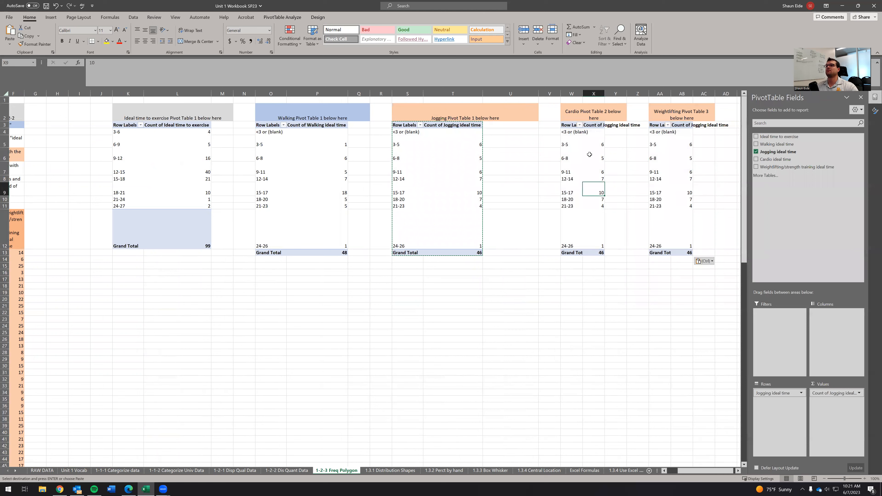
click(573, 157)
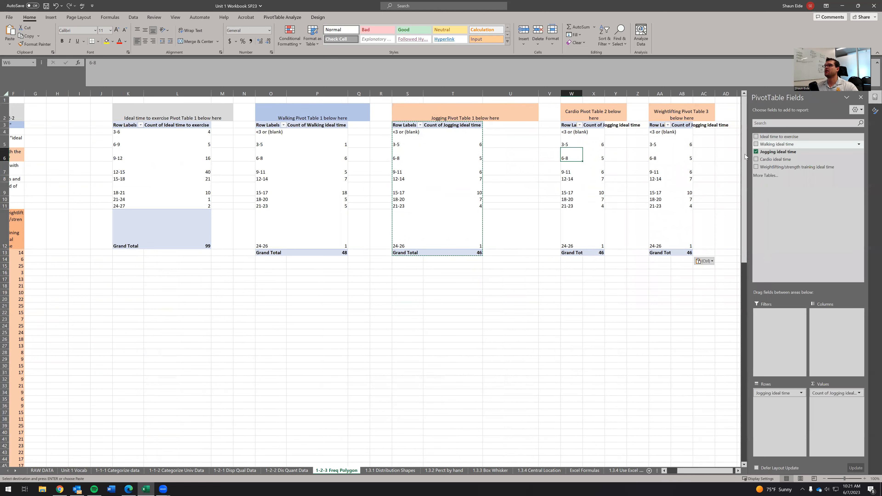
click(757, 152)
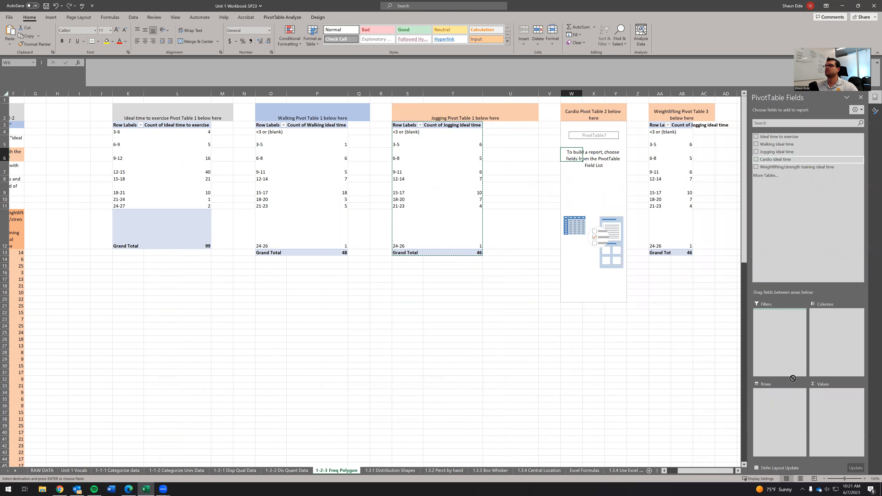
click(762, 160)
drag(781, 160, 846, 428)
Replace Jogging ideal time with Weightlifting/strength training ideal time in the rows and values of the table under the Weightlifting heading.
click(722, 168)
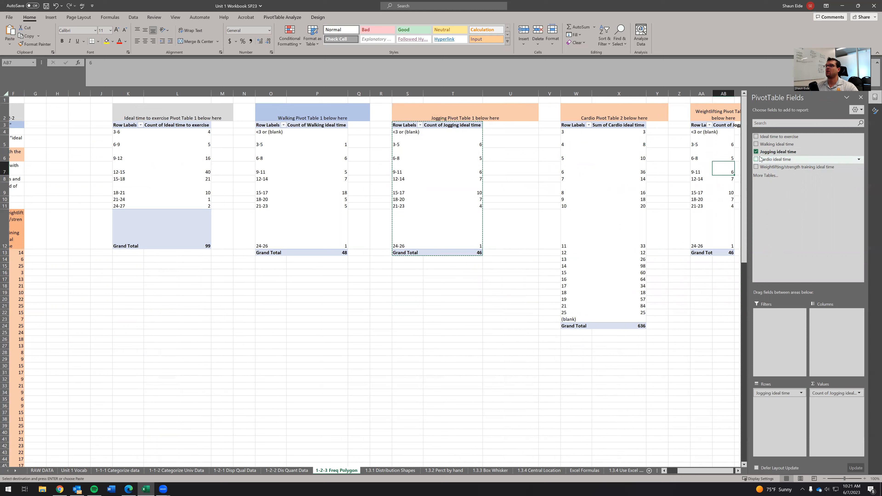
click(756, 151)
click(757, 167)
drag(782, 168, 801, 444)
click(712, 233)
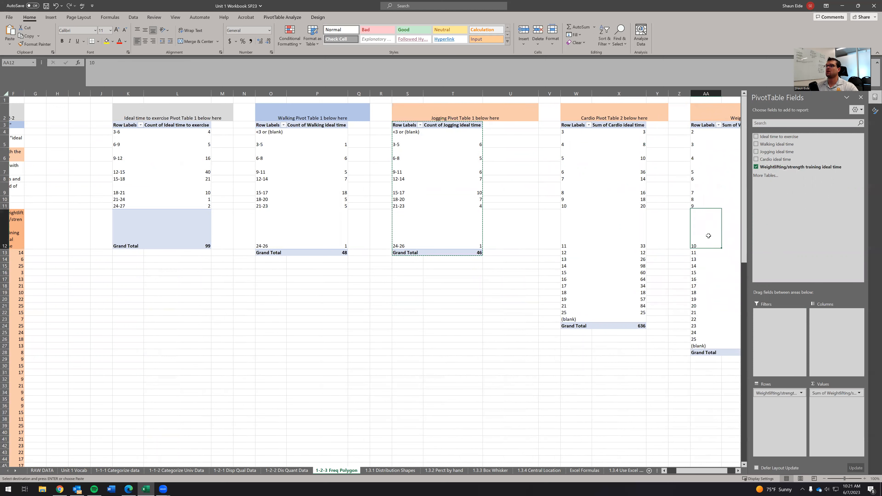
Summarize the Weightlifting/strength training ideal time values by Count.
click(680, 236)
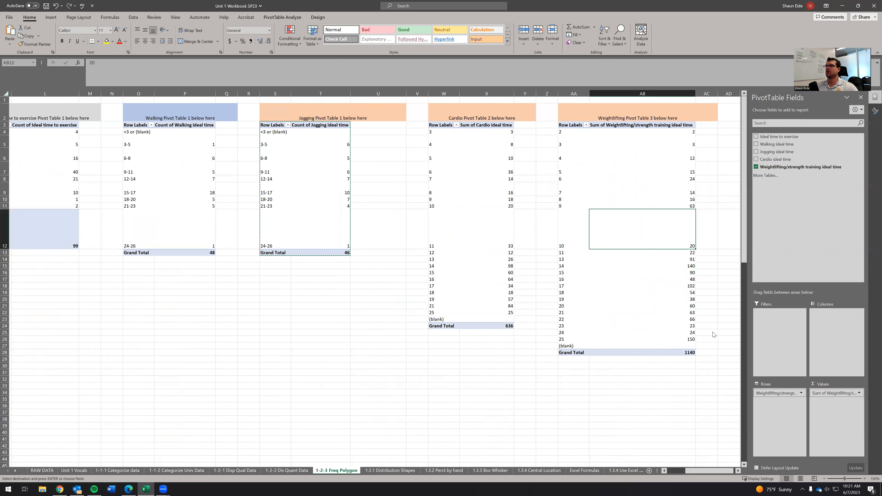
right_click(680, 231)
mouse_move(715, 316)
click(775, 326)
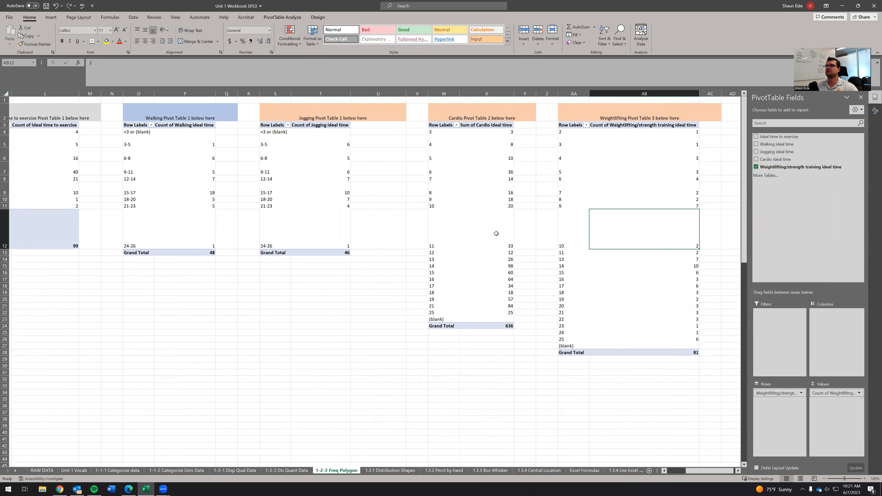
Summarize the Cardio ideal time values by Count in the Cardio pivot table.
click(496, 233)
right_click(506, 243)
mouse_move(542, 329)
click(611, 335)
Group the Cardio ideal time row labels starting at 3, ending at 25, in intervals of 3.
click(435, 205)
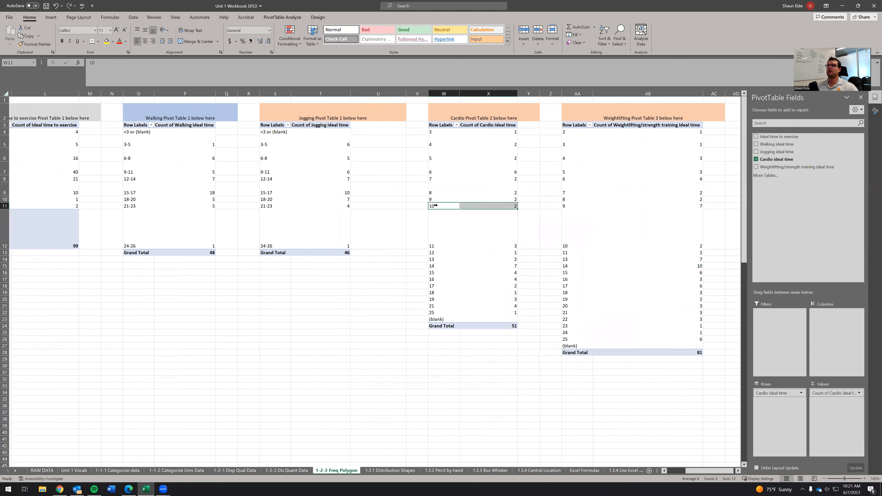
right_click(443, 206)
click(478, 297)
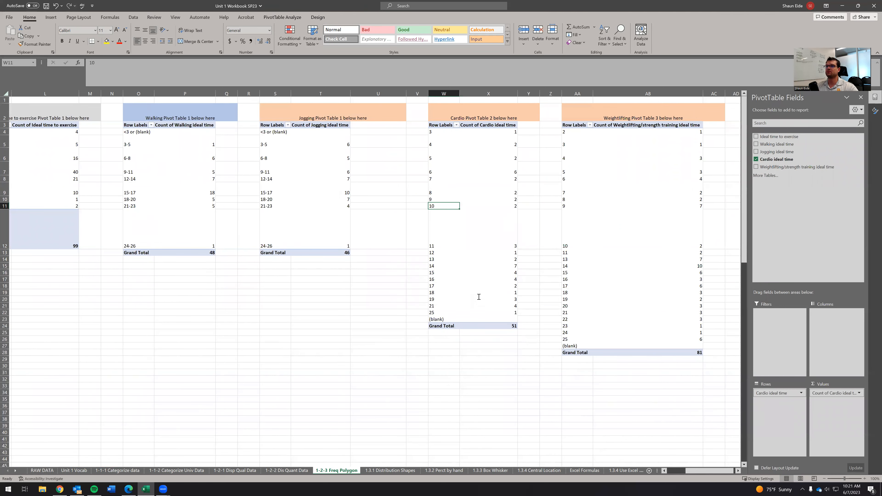
text(3)
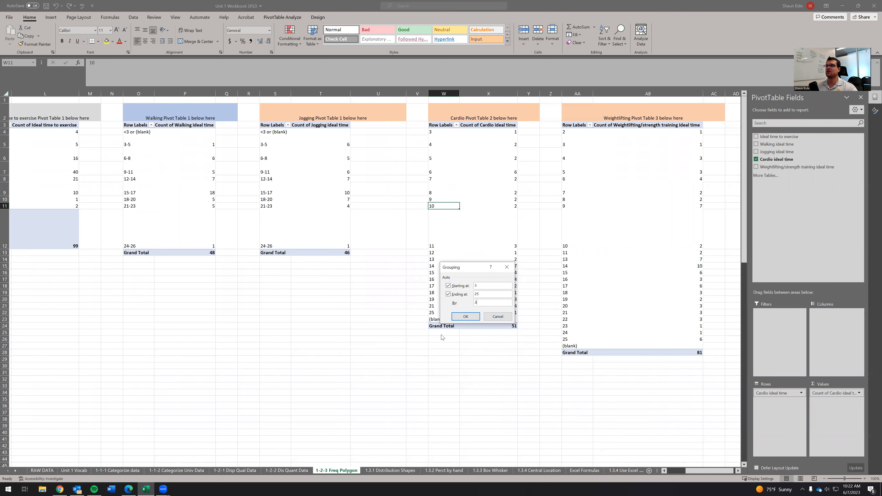
click(466, 316)
Group the Weightlifting/strength training row labels starting at a fixed 3, ending at 25, in intervals of 3.
click(583, 245)
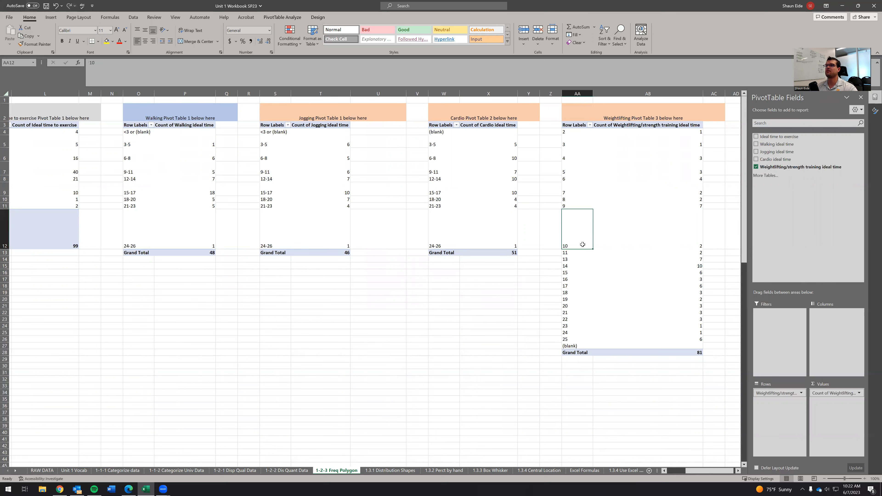
right_click(583, 245)
click(604, 347)
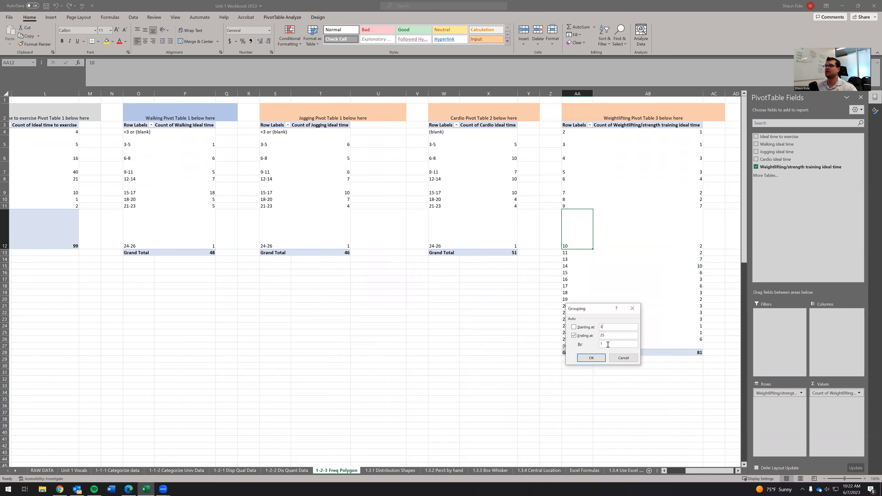
click(609, 344)
click(591, 356)
click(595, 348)
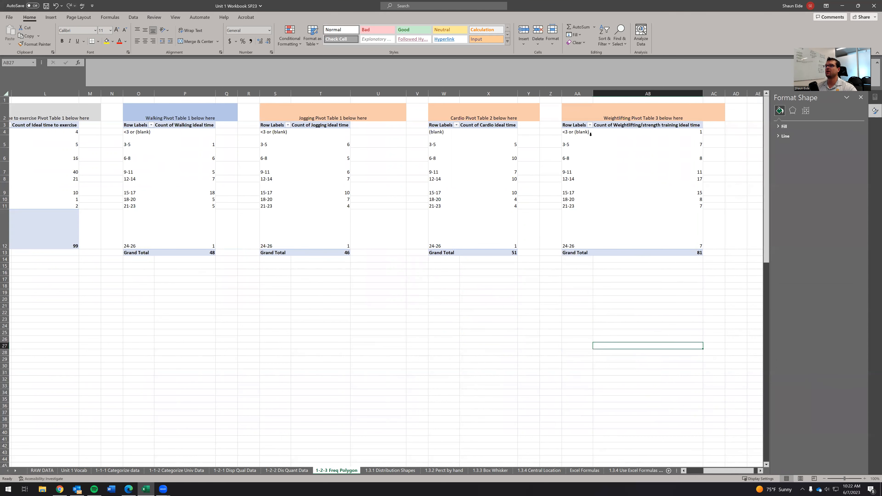
Review the row labels and counts across the five exercise pivot tables.
click(634, 139)
click(634, 131)
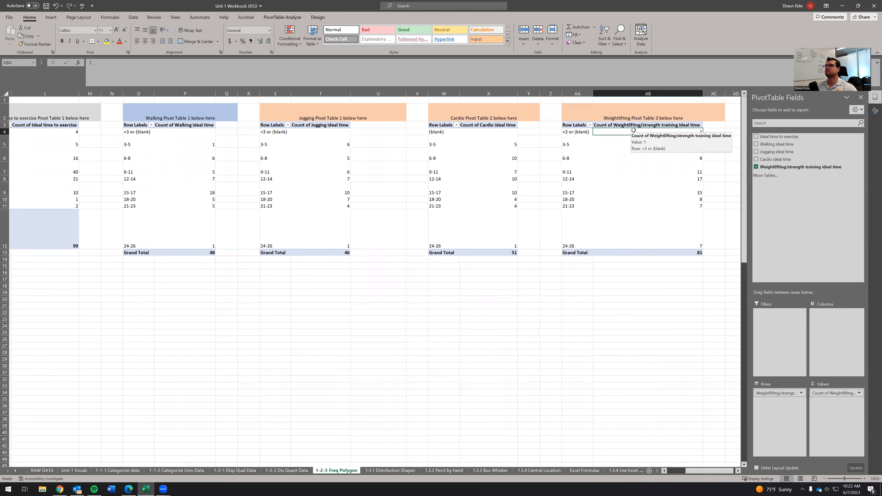
click(585, 319)
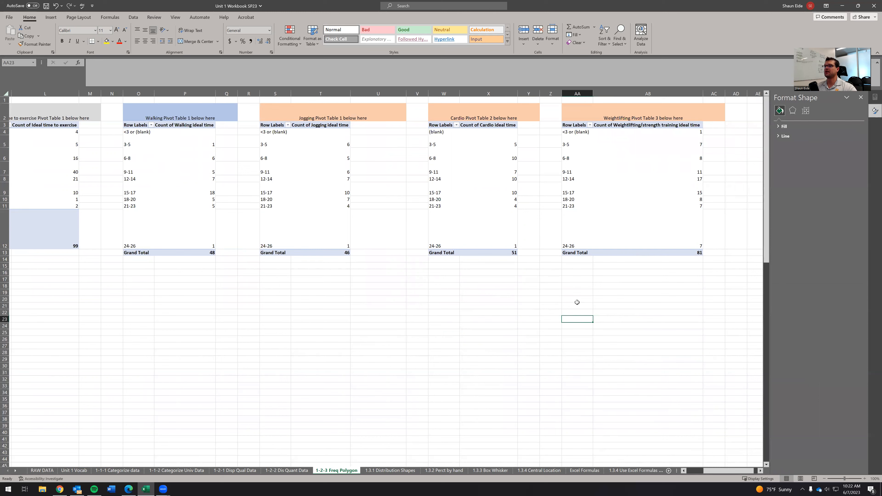
scroll(443, 311, left, 2)
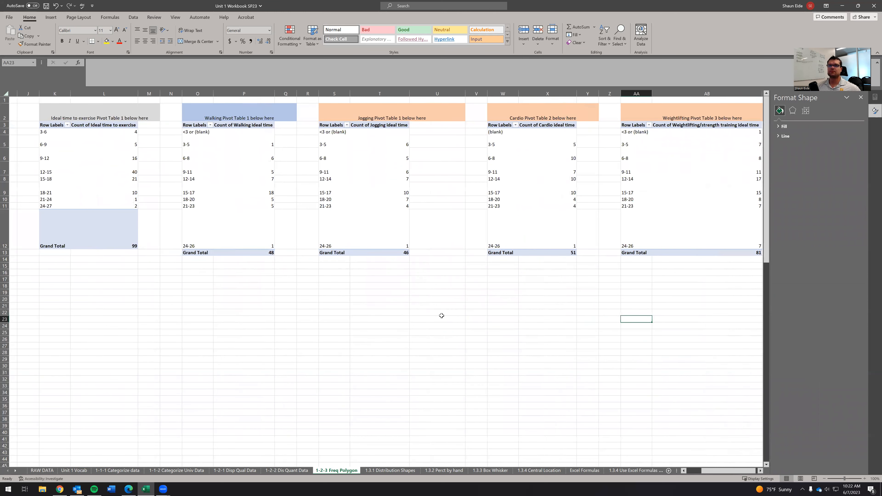
scroll(441, 316, left, 3)
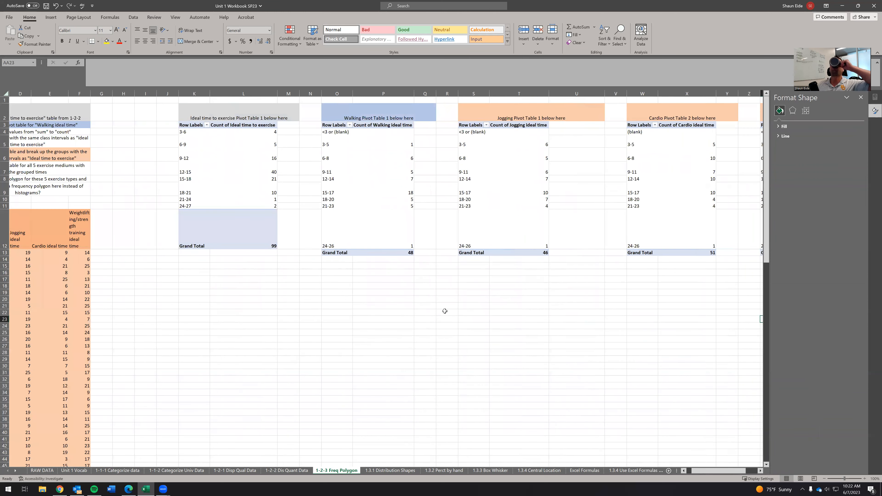
scroll(440, 304, right, 2)
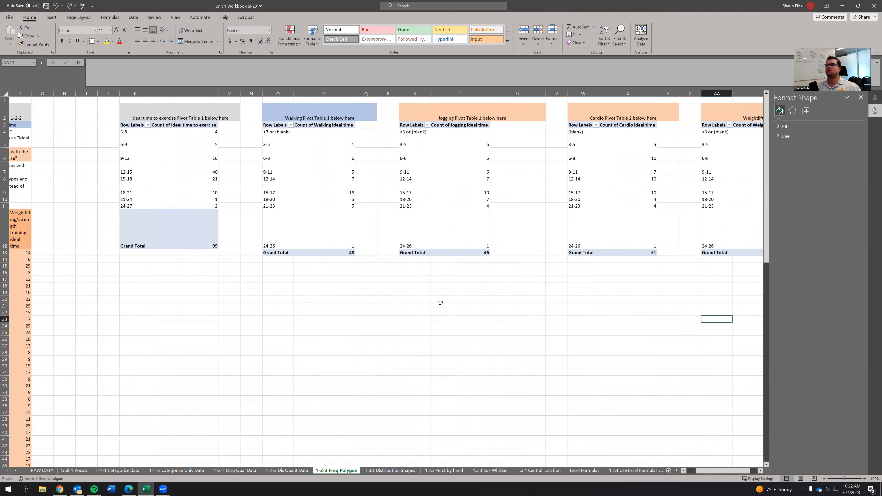
scroll(440, 303, right, 3)
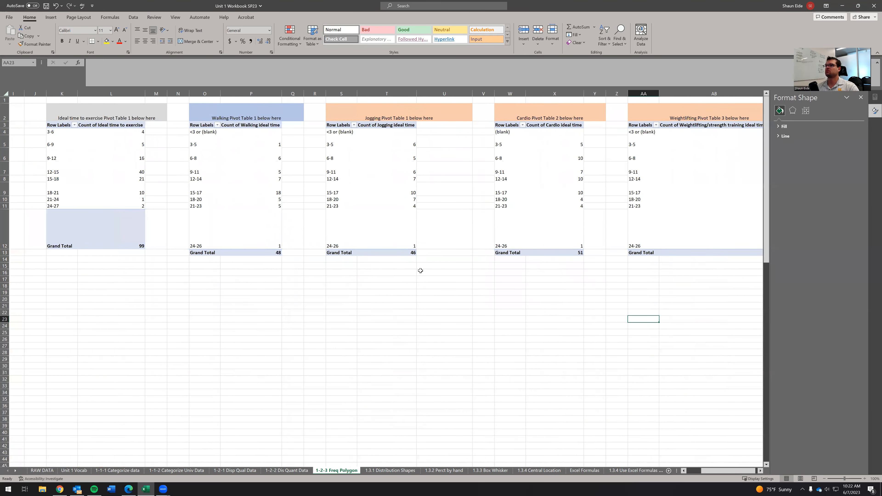
scroll(410, 222, left, 3)
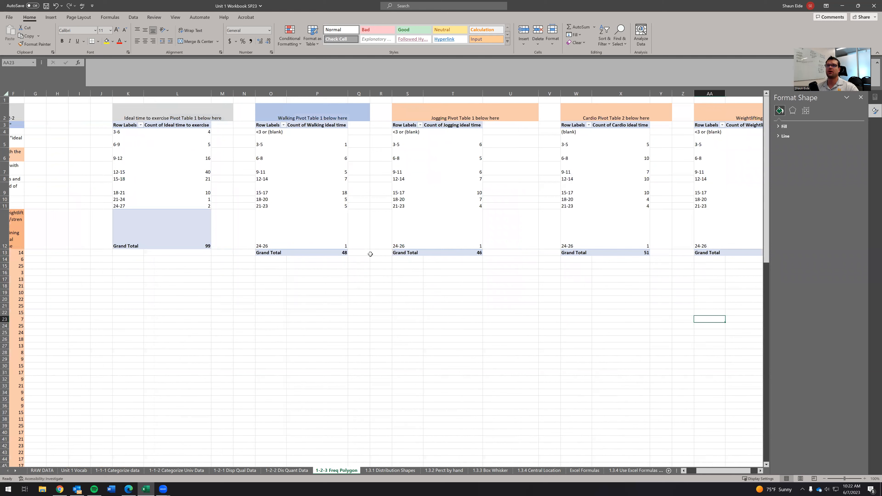
click(287, 299)
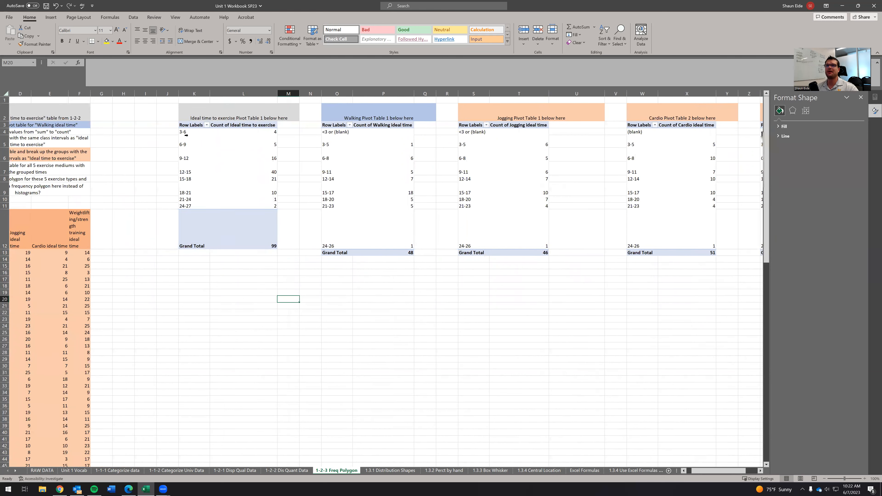
Copy the Ideal time to exercise pivot table, without its grand total, to K22 below the tables.
click(201, 142)
drag(183, 131, 243, 192)
drag(195, 123, 243, 205)
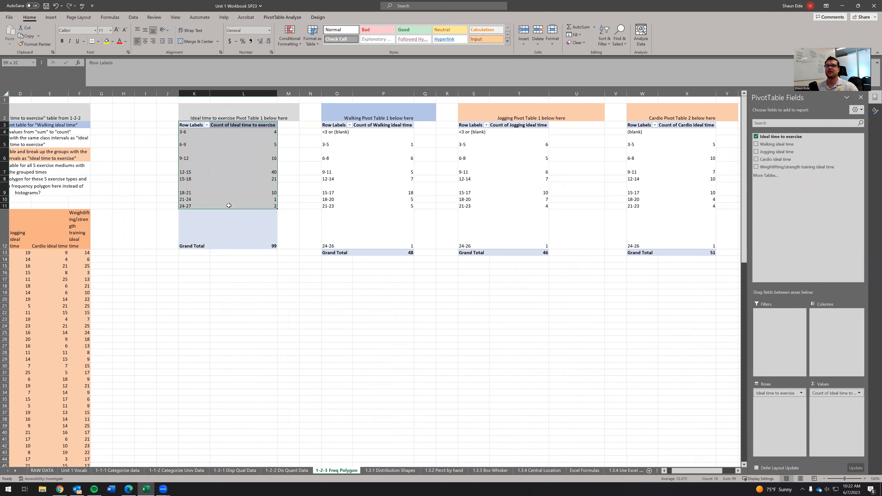
key(ctrl+c)
click(202, 313)
key(ctrl+v)
click(229, 339)
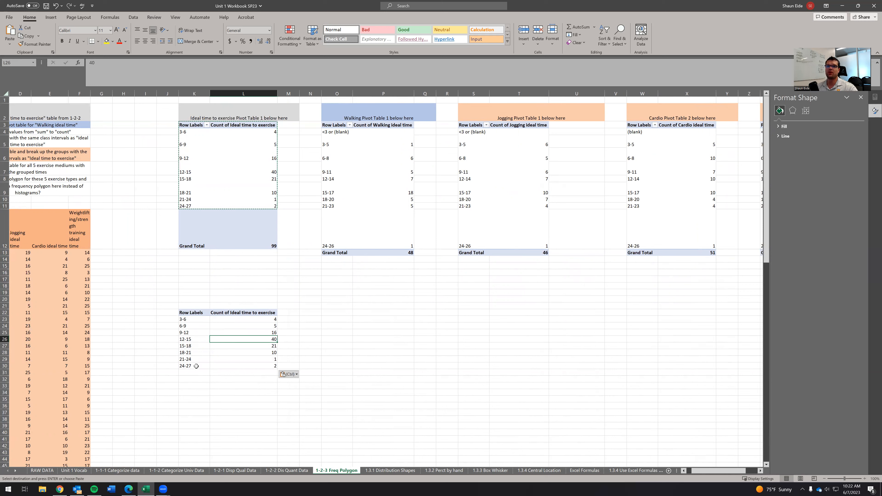
click(188, 392)
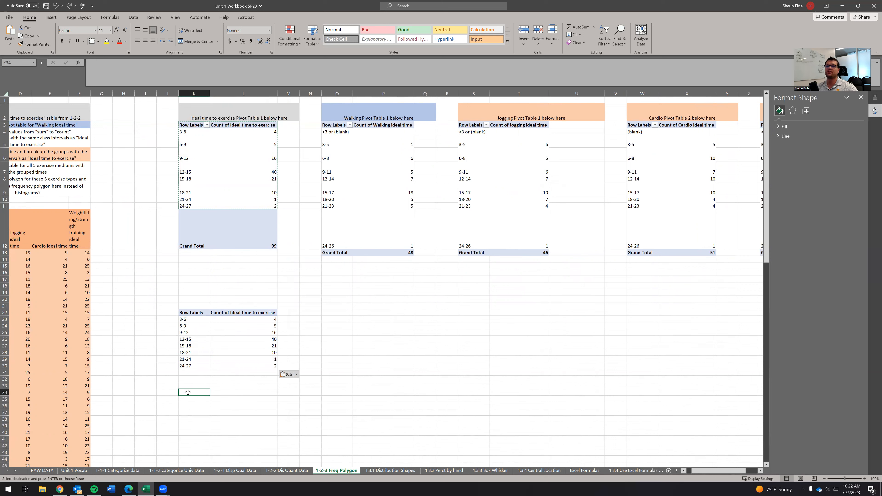
Copy the Walking pivot table, without its grand total, to M22 beside the pasted Ideal time to exercise data.
click(338, 157)
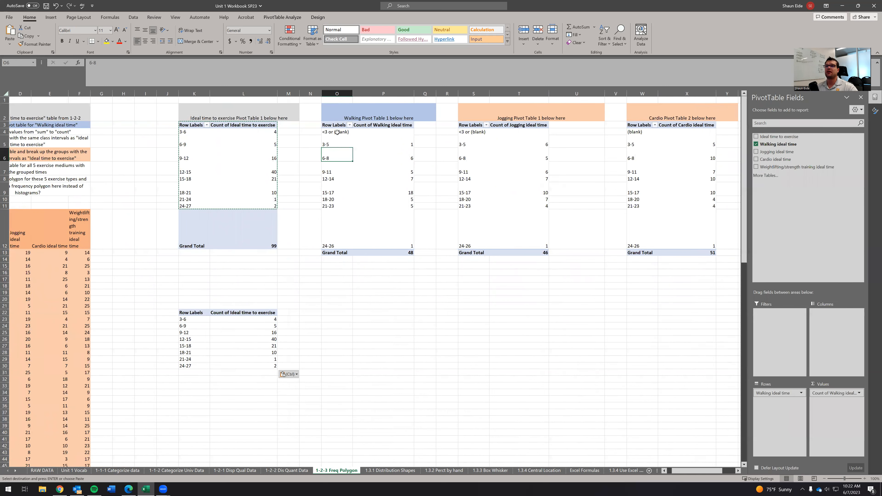
drag(338, 132, 380, 204)
drag(338, 126, 375, 211)
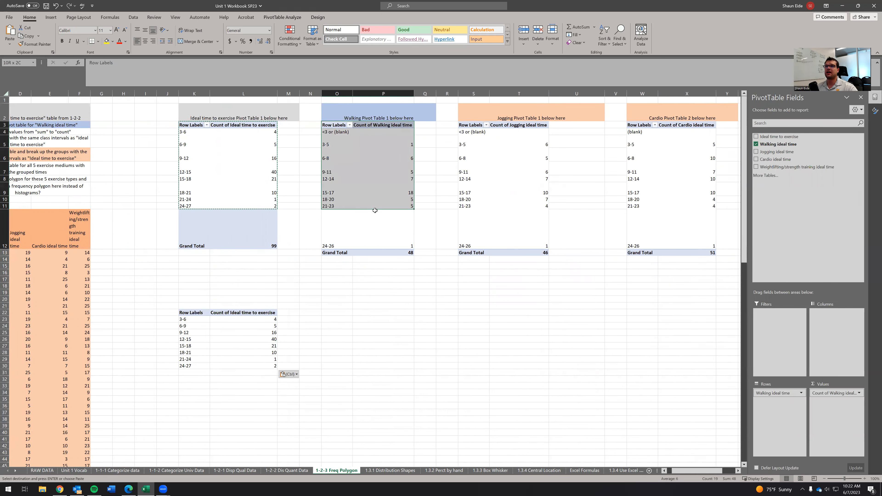
key(ctrl+c)
click(289, 313)
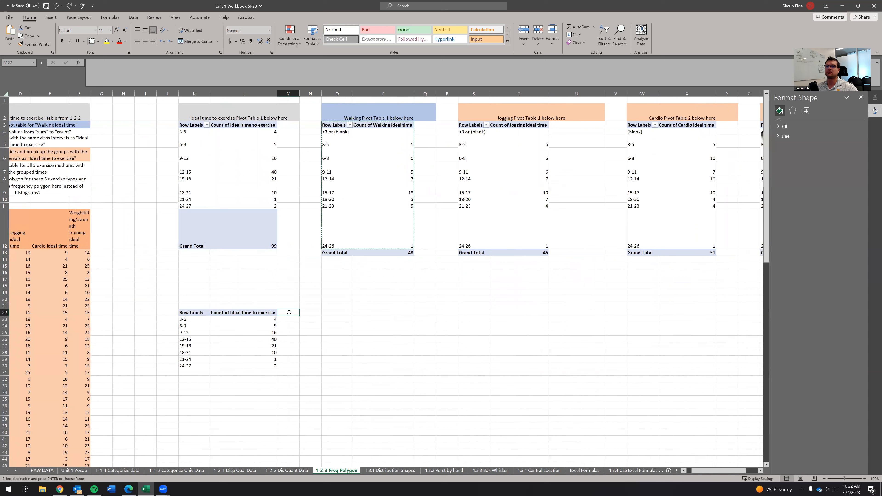
key(ctrl+v)
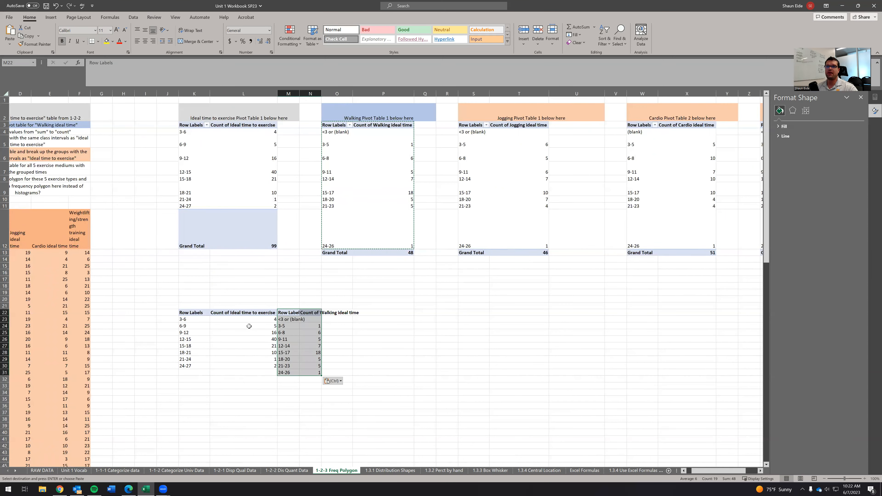
Reapply the grouping of the Ideal time to exercise row labels with a fixed start of 3, ending at 25, in intervals of 3.
click(197, 326)
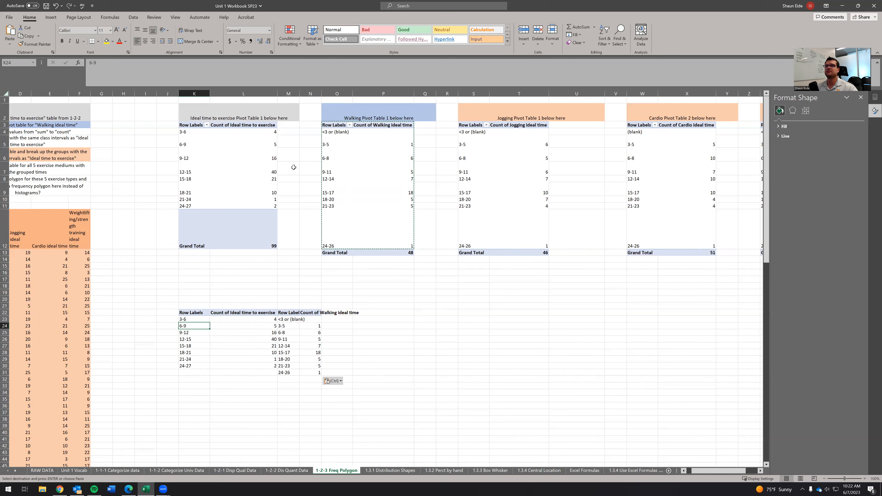
click(211, 159)
click(187, 149)
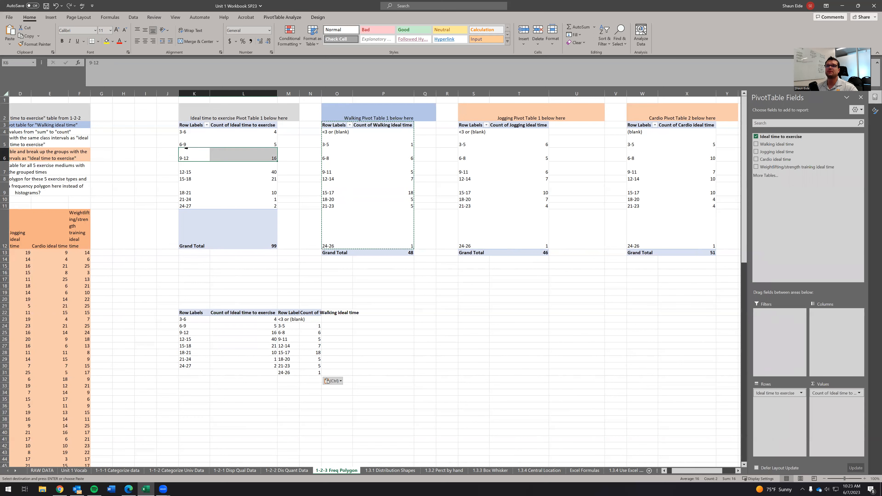
click(191, 156)
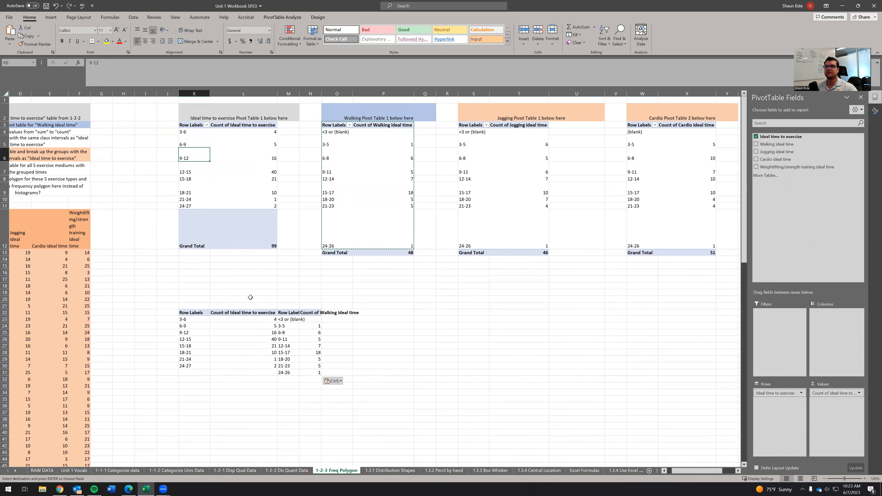
right_click(195, 156)
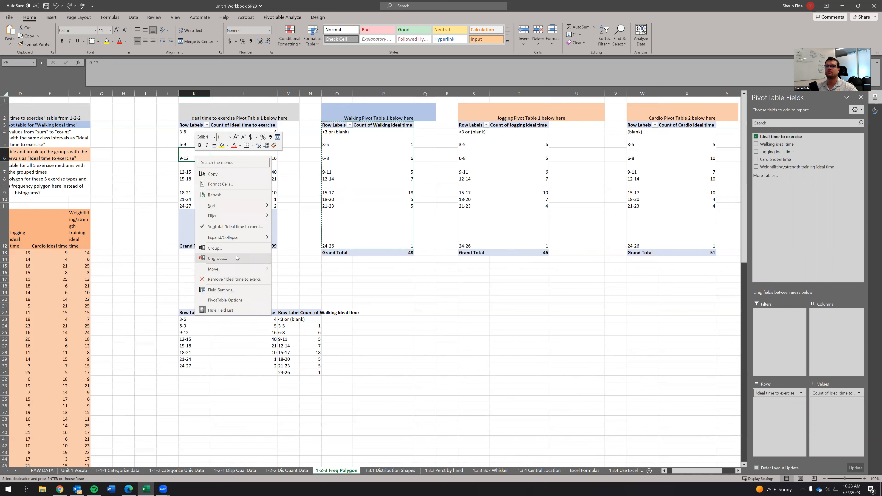
click(229, 248)
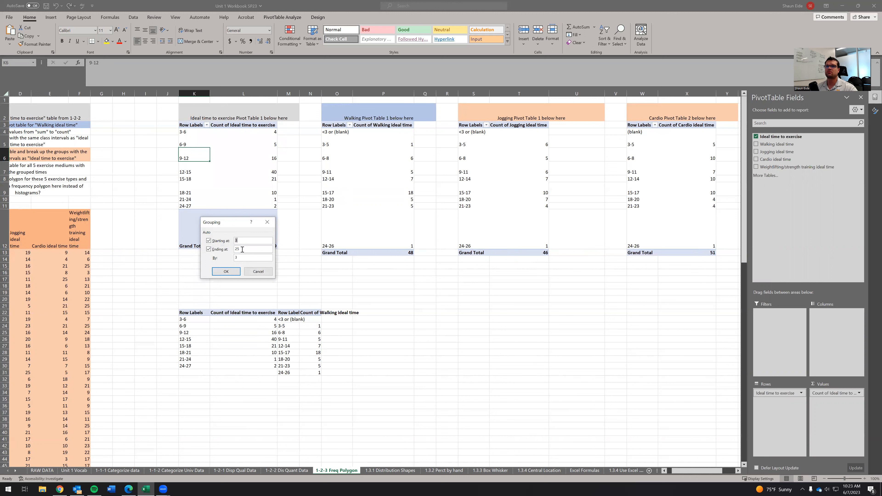
click(241, 258)
click(208, 241)
click(226, 271)
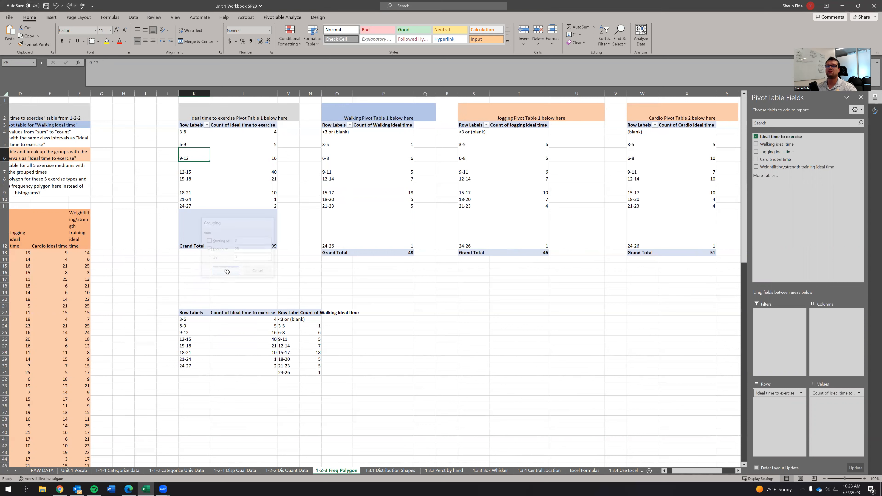
Compare the class intervals of the Ideal time to exercise and Walking pivot tables.
right_click(188, 178)
click(181, 179)
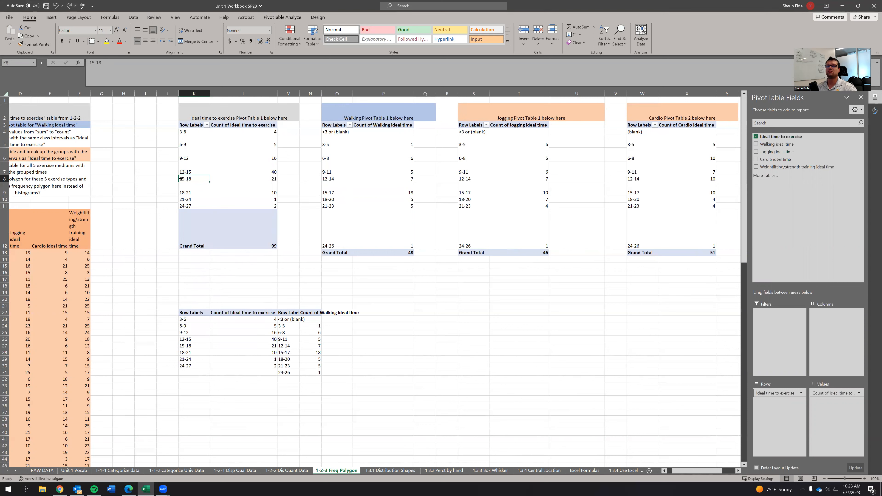
click(328, 144)
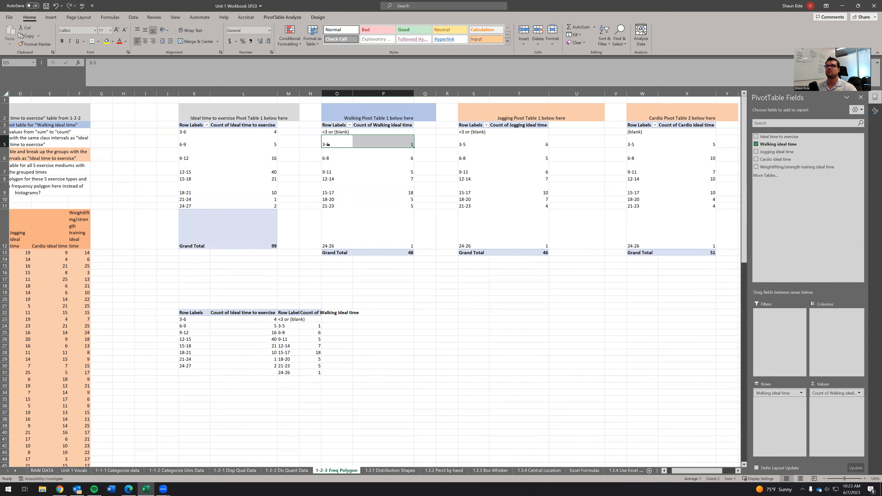
click(342, 142)
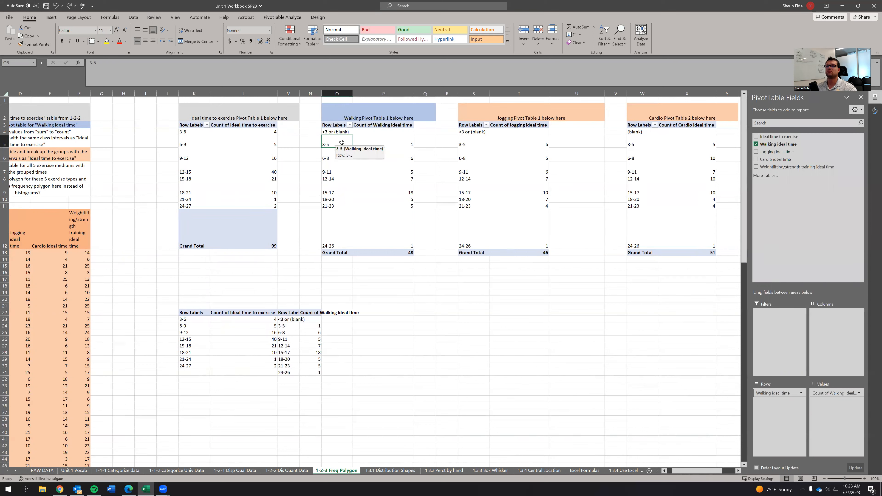
click(191, 127)
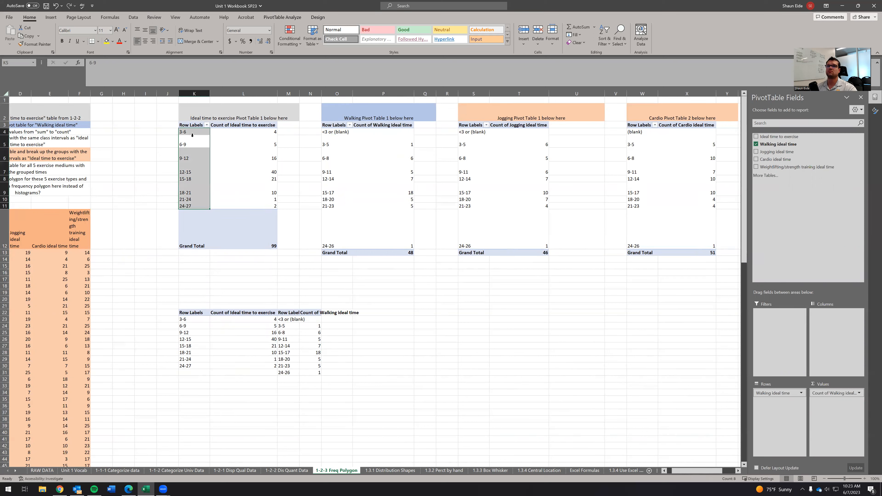
Try regrouping the Ideal time to exercise row labels with a start of 2, and undo that grouping.
click(190, 132)
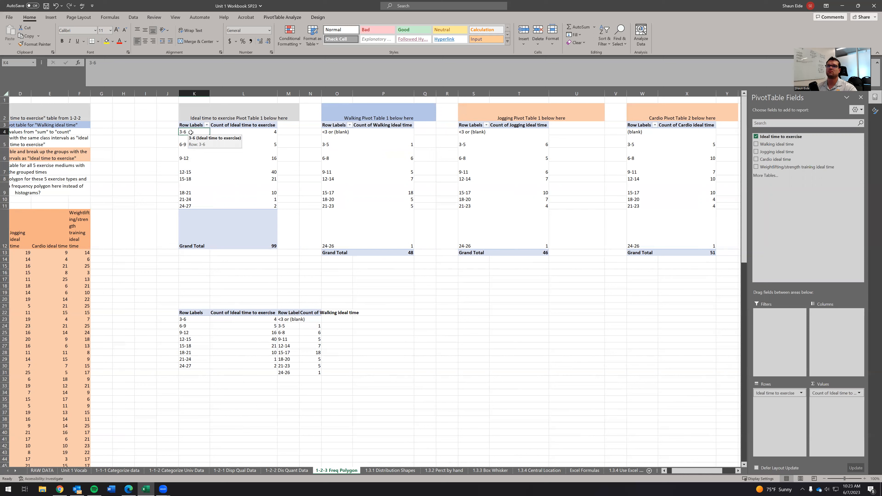
right_click(190, 132)
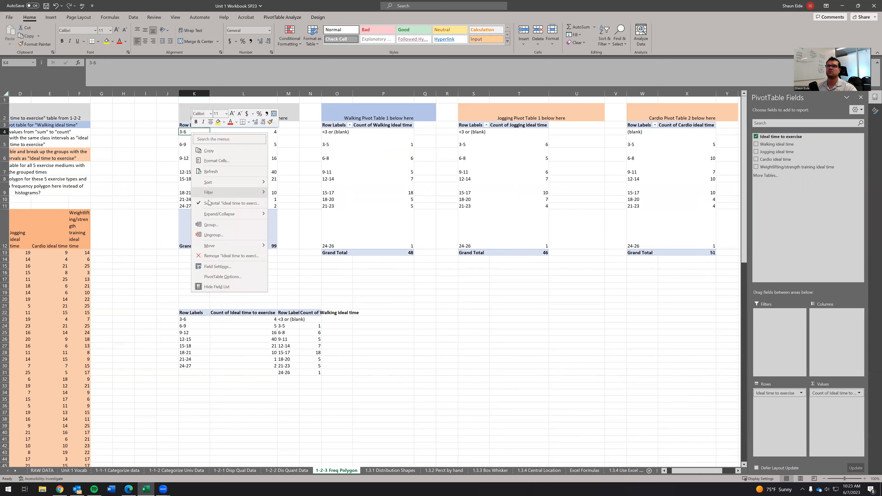
mouse_move(210, 187)
click(211, 225)
text(2)
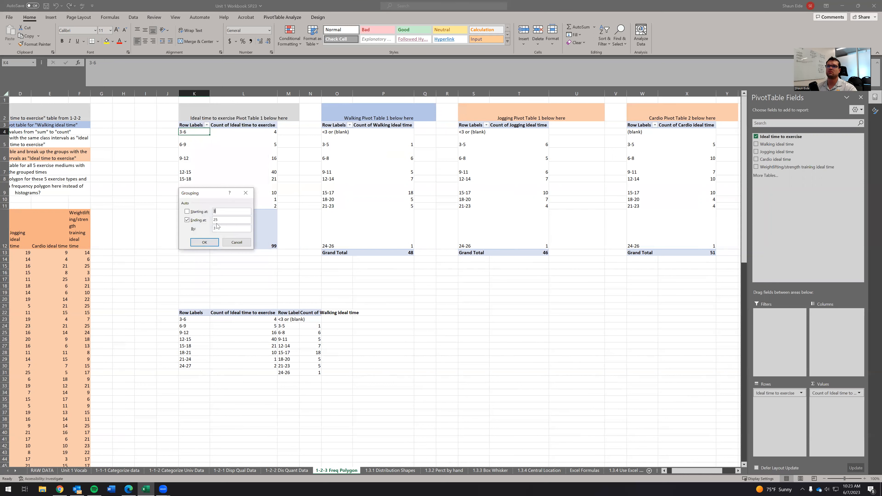
click(205, 242)
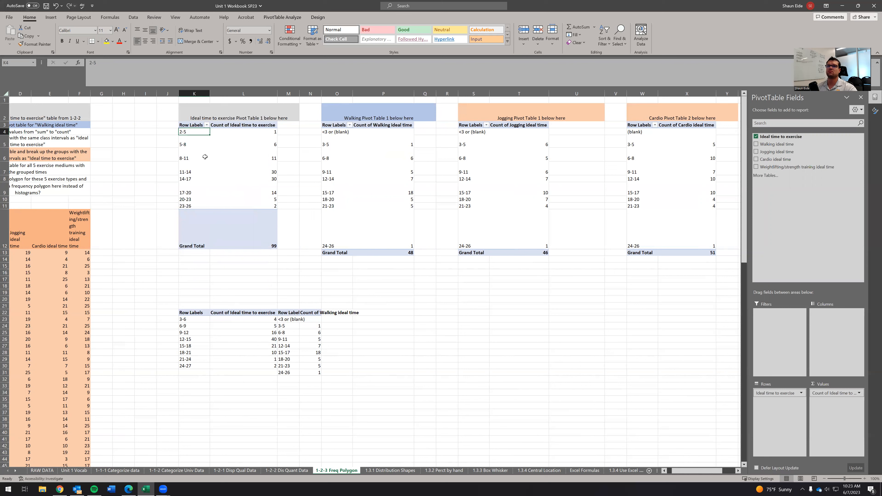
click(204, 146)
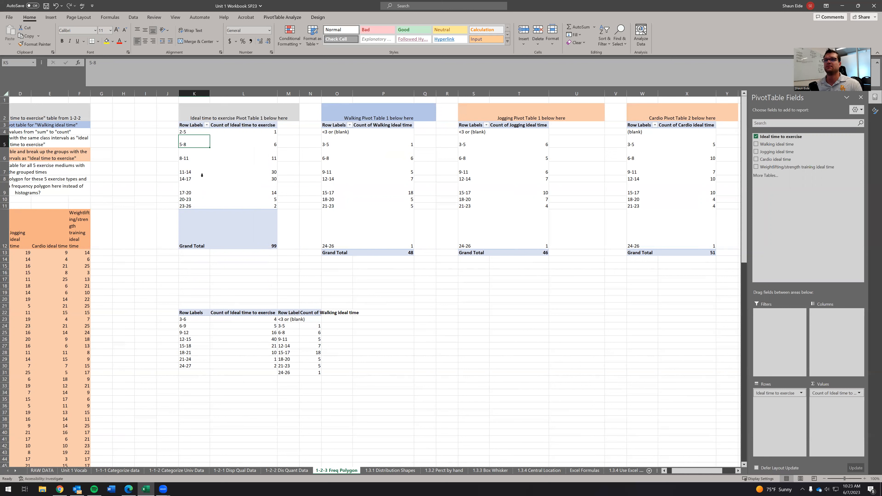
key(ctrl+z)
key(ctrl+z)
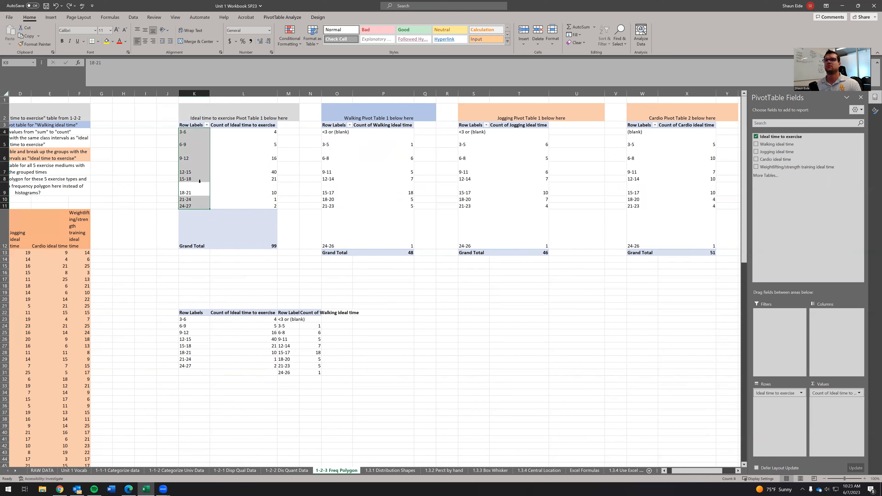
Compare the pasted Walking row labels and counts with the pivot tables, and check the source exercise times.
click(261, 193)
click(257, 206)
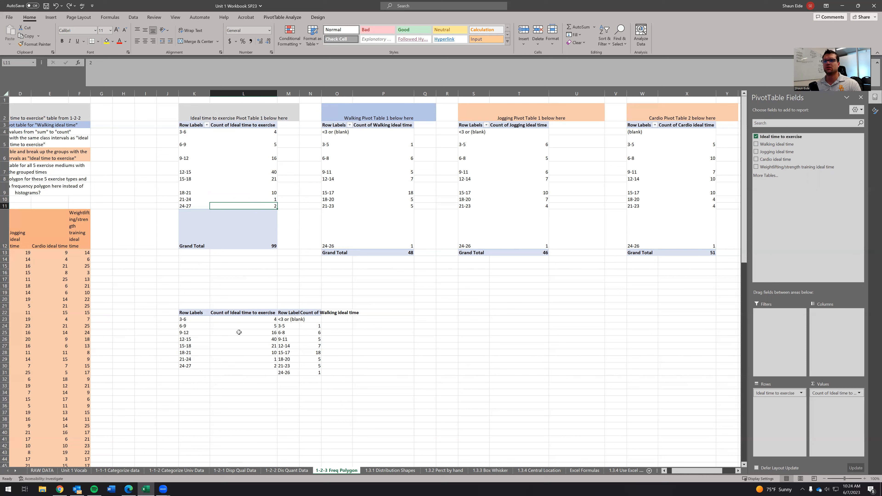
click(284, 327)
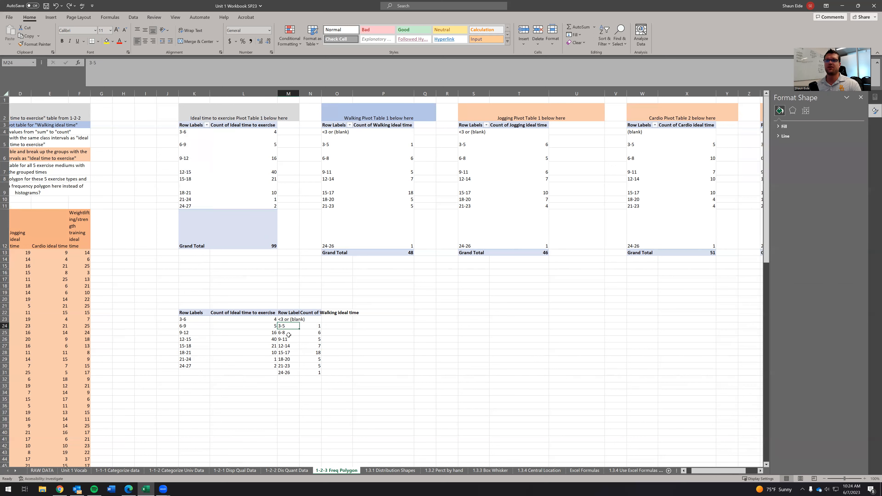
click(289, 333)
click(290, 341)
click(292, 347)
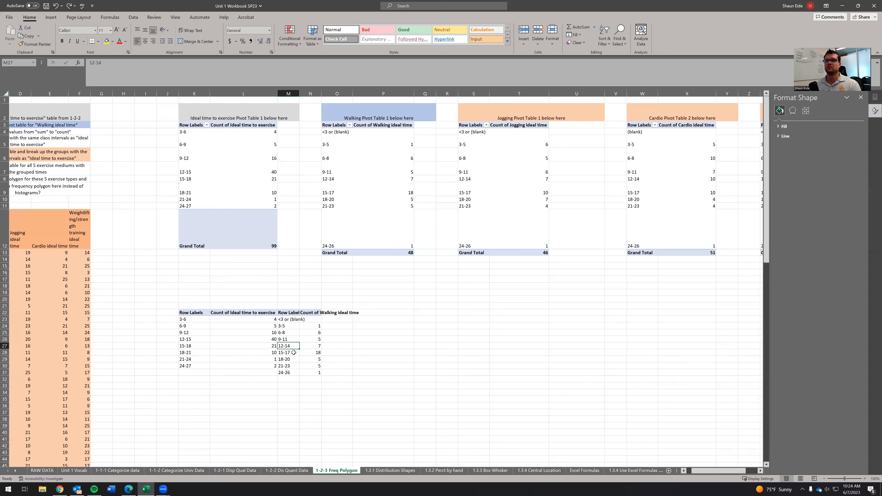
drag(285, 327, 305, 372)
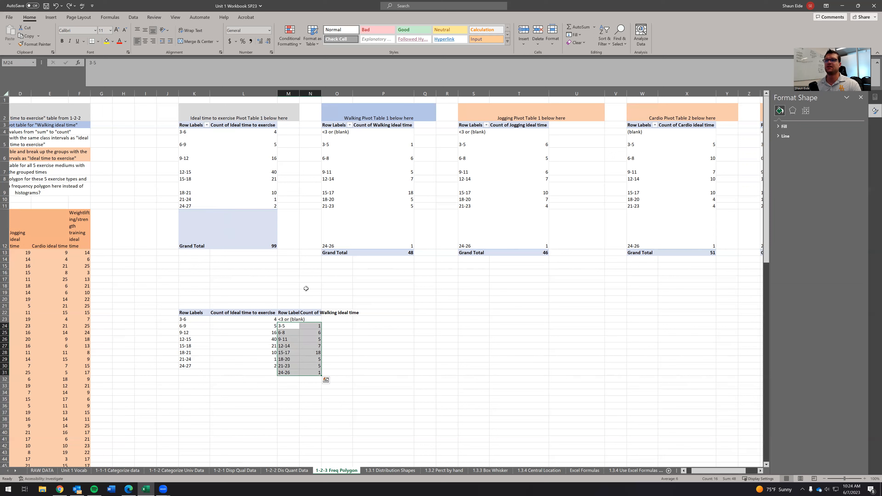
click(379, 173)
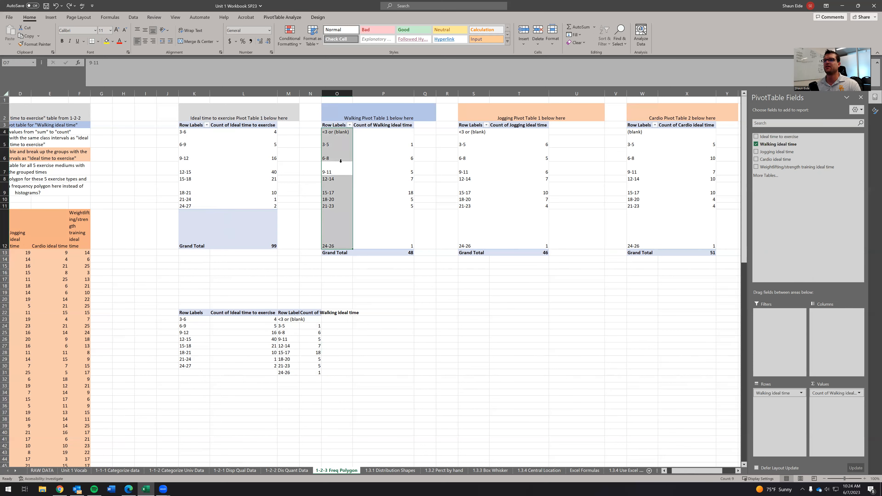
click(329, 178)
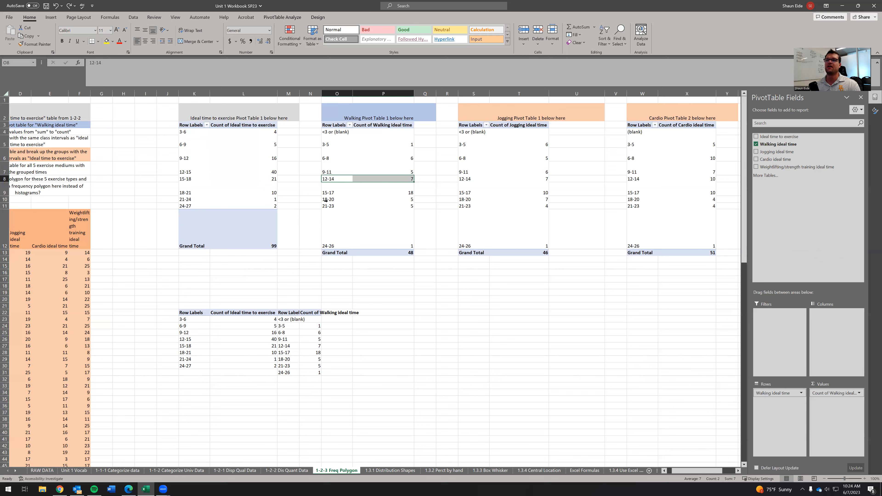
click(181, 135)
scroll(203, 208, left, 3)
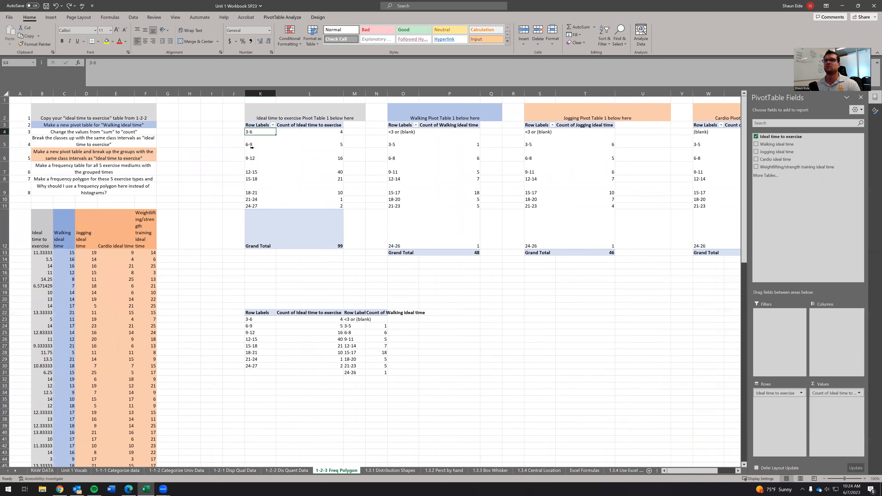
scroll(151, 257, down, 2)
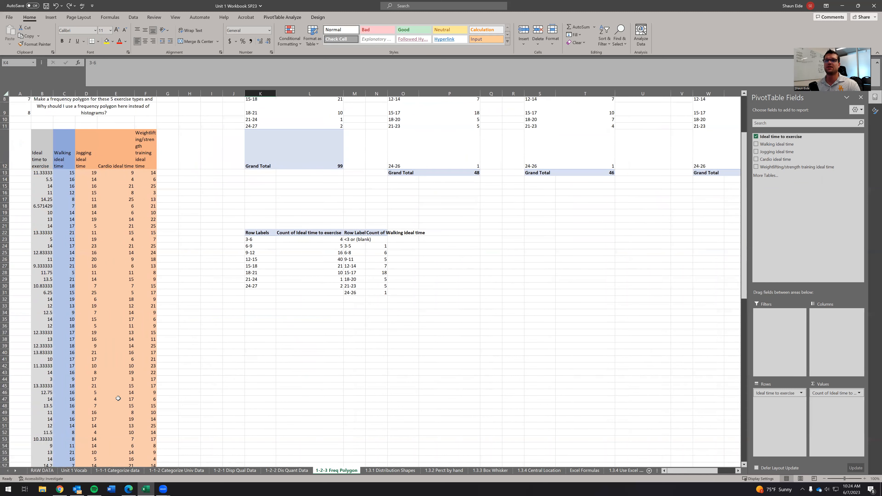
scroll(120, 401, down, 6)
scroll(125, 403, up, 9)
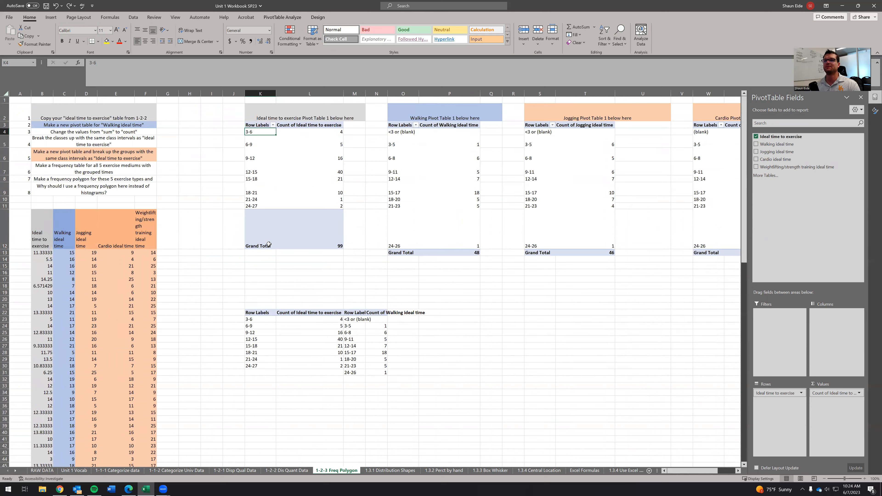
Move the pasted Walking counts to M23 over their row labels, and clear the leftover label in M31.
drag(346, 370, 354, 366)
click(363, 328)
drag(388, 327, 378, 374)
key(ctrl+c)
click(357, 319)
key(Return)
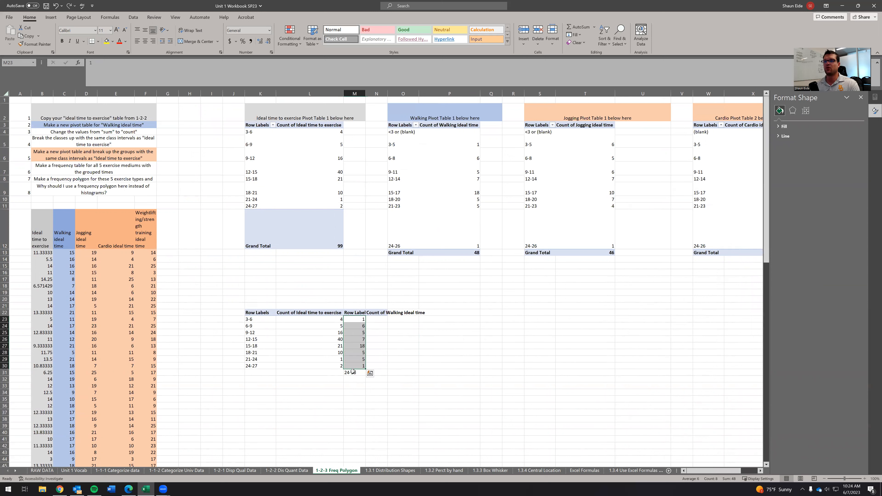
click(352, 371)
Copy the Jogging pivot table's row labels and counts, without header and grand total, to N23.
drag(538, 132, 583, 243)
key(ctrl+c)
click(379, 321)
key(ctrl+v)
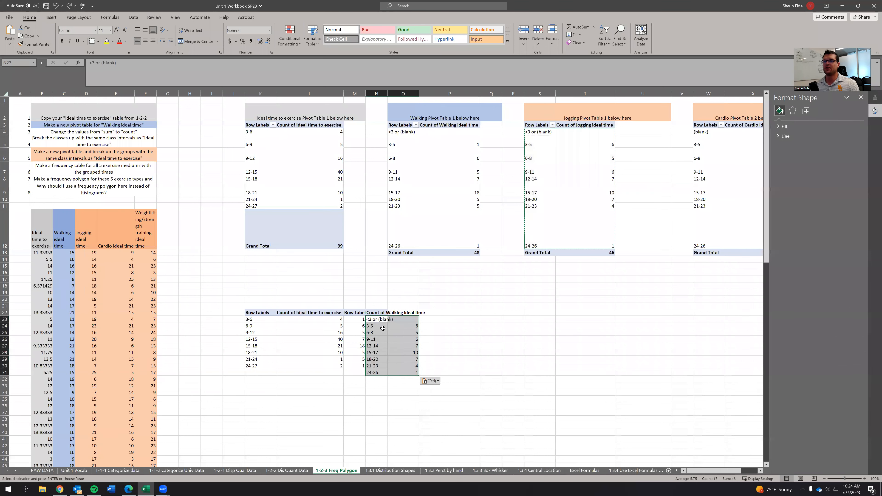
Move the pasted Jogging data up over the blank row, and keep only its counts in N23:N30.
click(383, 329)
drag(409, 372, 413, 374)
key(ctrl+x)
click(374, 320)
key(ctrl+v)
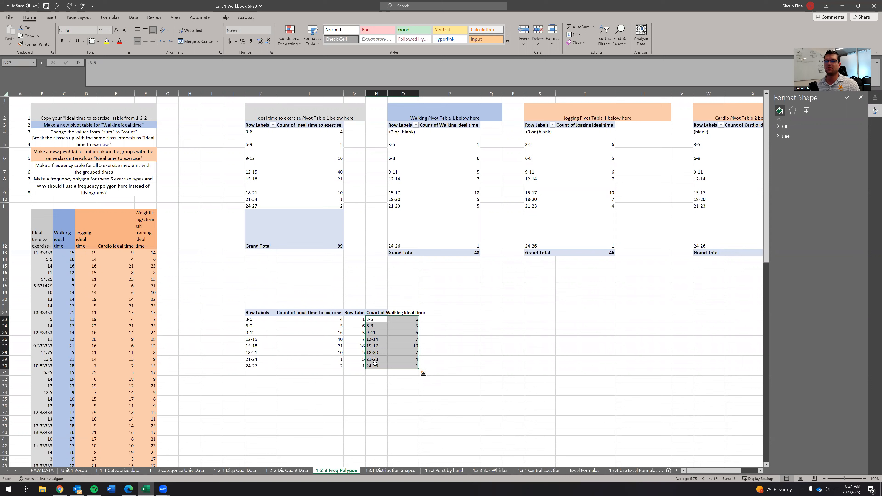
drag(410, 323, 377, 369)
click(467, 325)
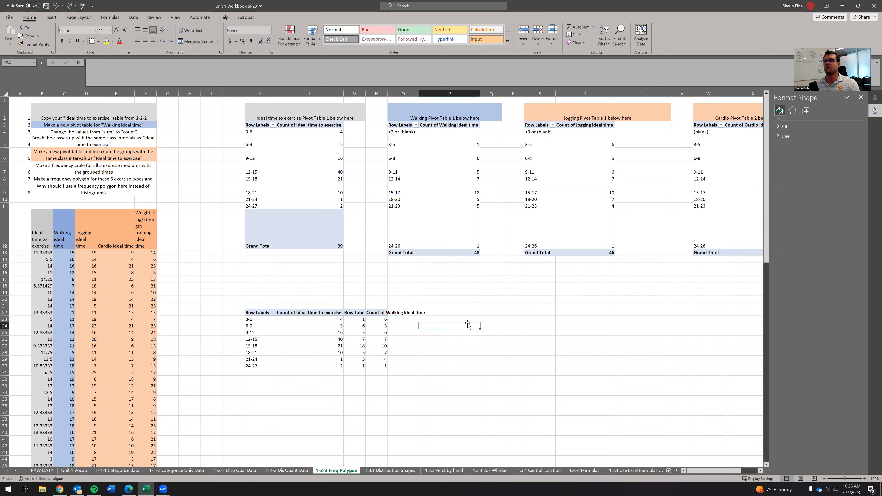
Copy the Count of Jogging ideal time header to N22 and the Count of Walking ideal time header to M22.
click(579, 125)
key(ctrl+c)
click(373, 312)
key(ctrl+v)
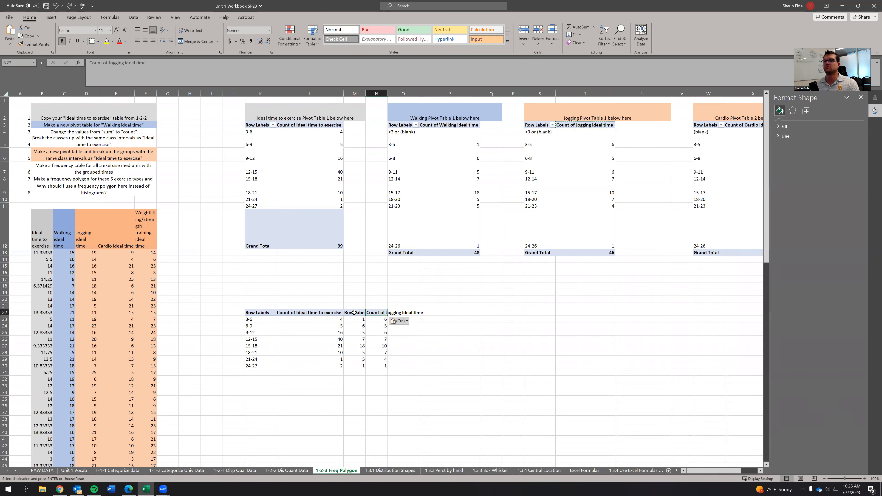
click(352, 312)
click(457, 125)
key(ctrl+c)
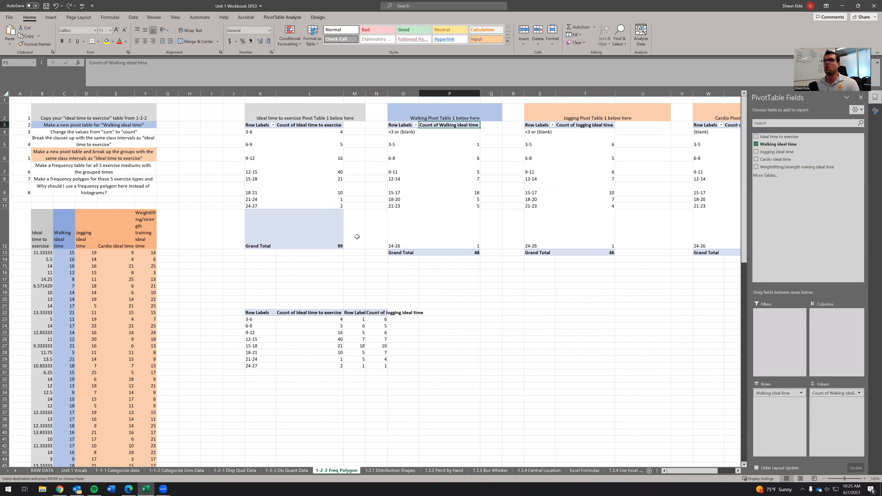
click(350, 312)
key(ctrl+v)
Copy the Cardio pivot table's counts for 3-5 through 24-26 to O23 and its count header to O22.
scroll(453, 301, right, 3)
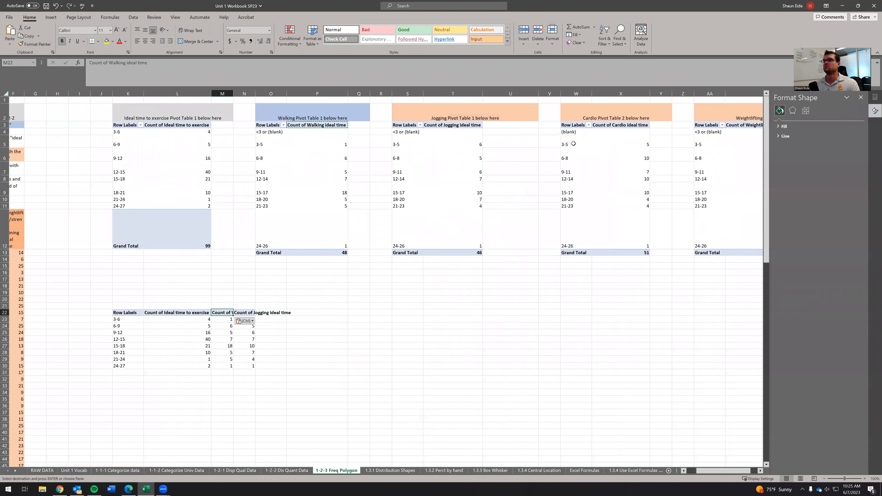
drag(575, 142, 643, 245)
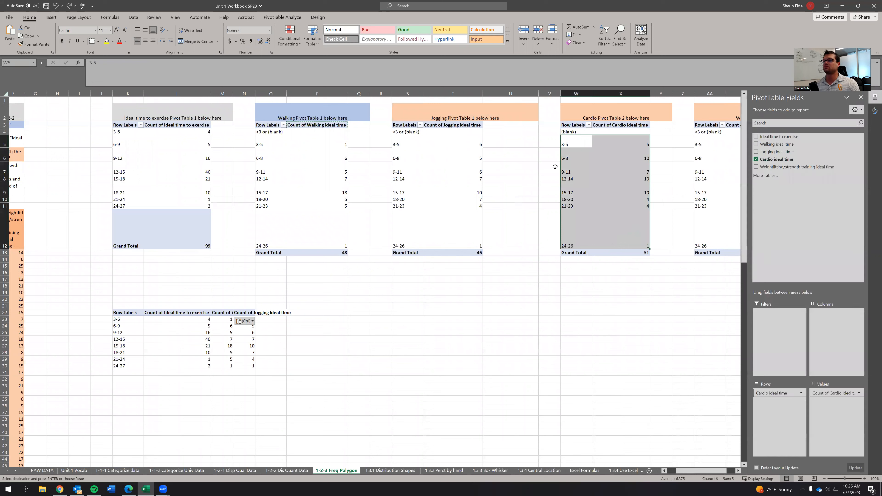
drag(643, 144, 632, 236)
key(ctrl+c)
click(273, 319)
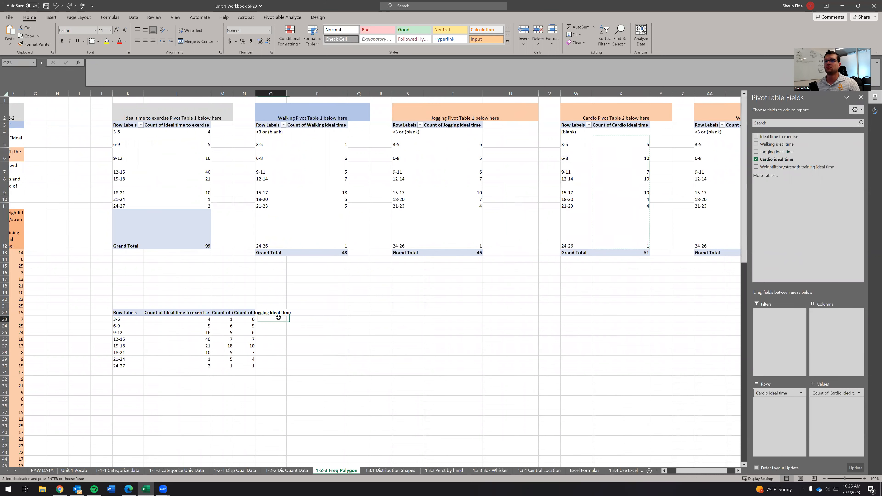
key(ctrl+v)
click(611, 126)
key(ctrl+c)
click(271, 312)
key(ctrl+v)
Select the counts in the Weightlifting/strength training pivot table, excluding the grand total.
scroll(462, 149, right, 3)
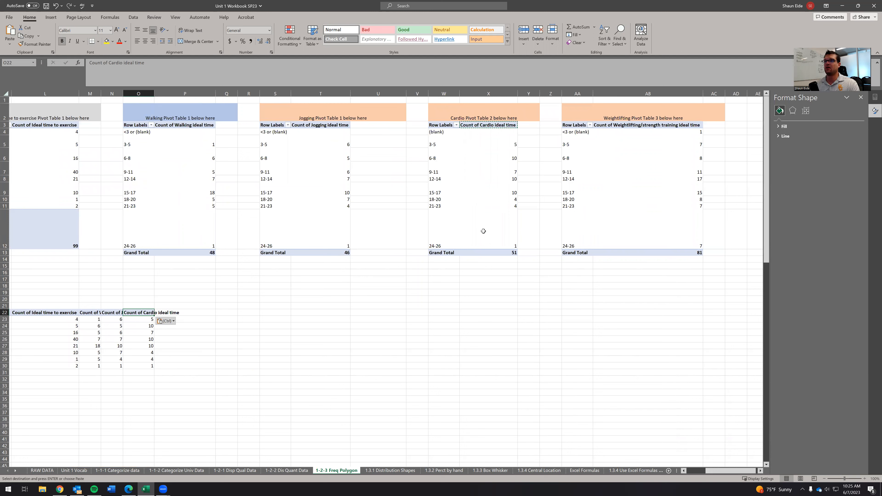
click(684, 245)
drag(684, 245, 681, 136)
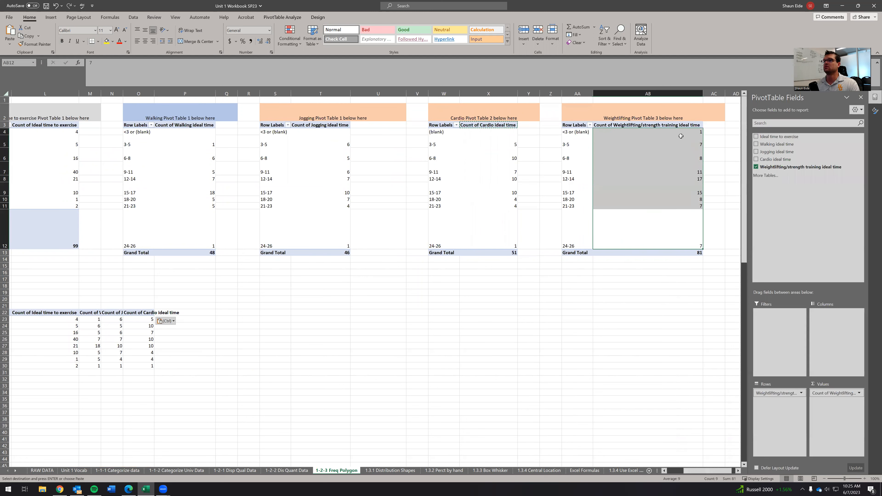
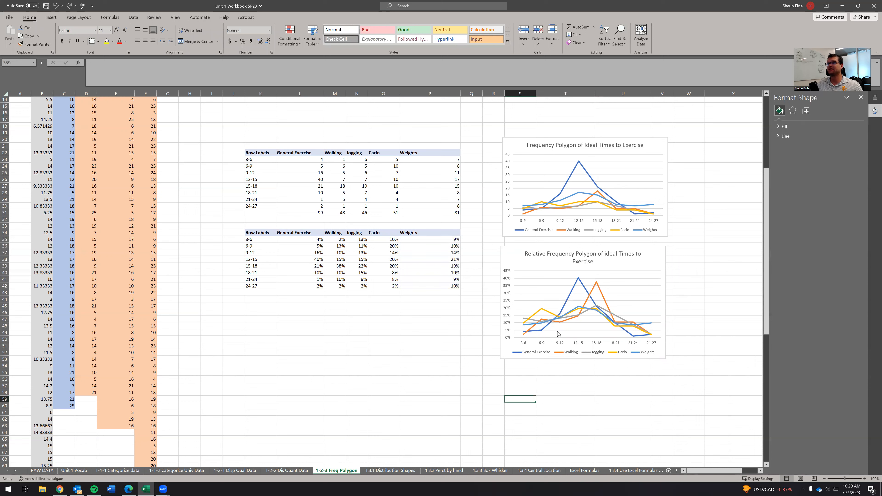
Correct the misspelled Cario header to Cardio in both the frequency table and the relative frequency table.
click(314, 214)
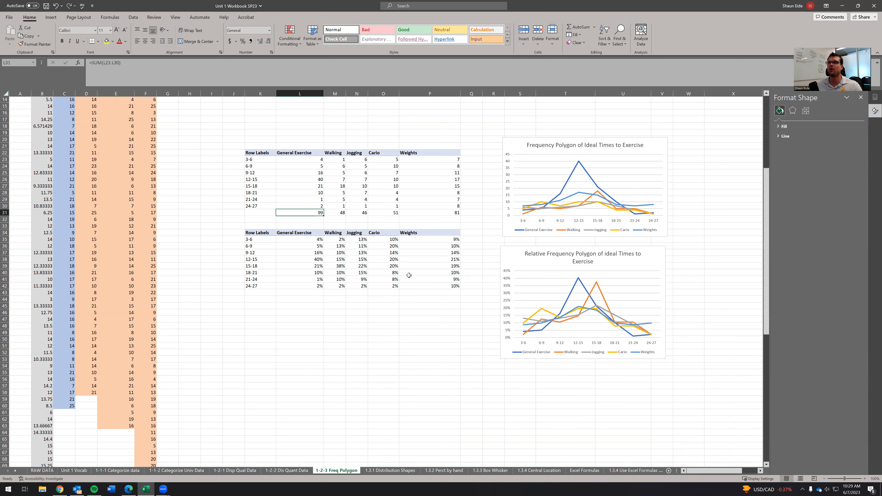
double_click(373, 232)
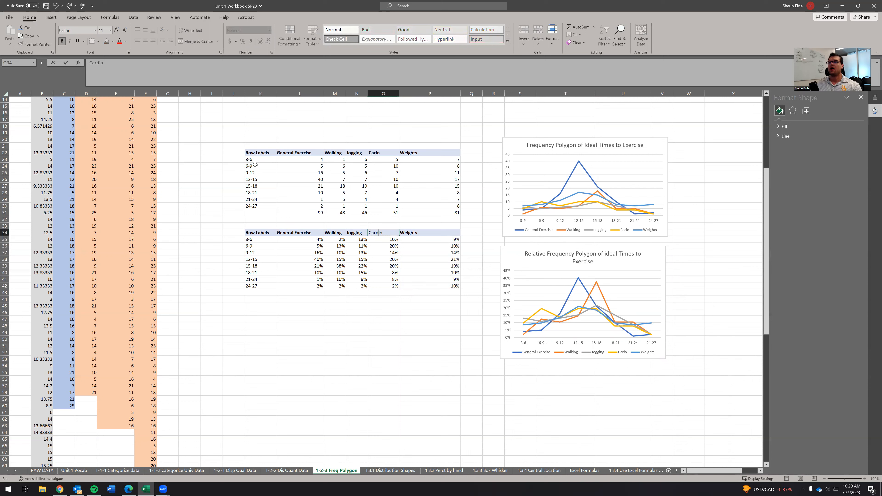
double_click(375, 152)
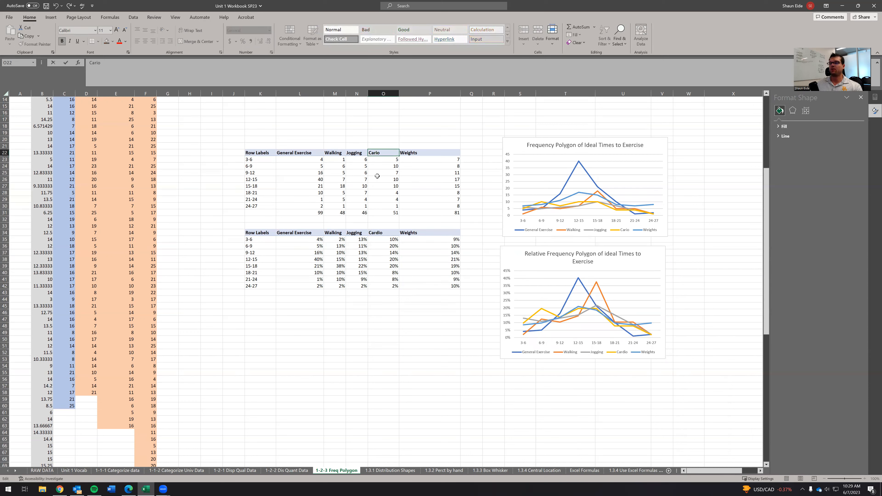
click(410, 384)
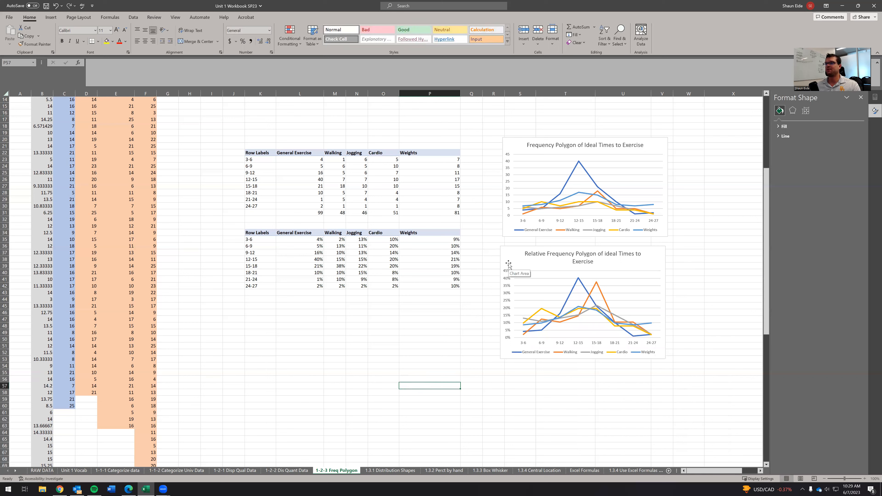
Copy the whole relative frequency table, including its headers, and paste the copy at K46.
click(451, 321)
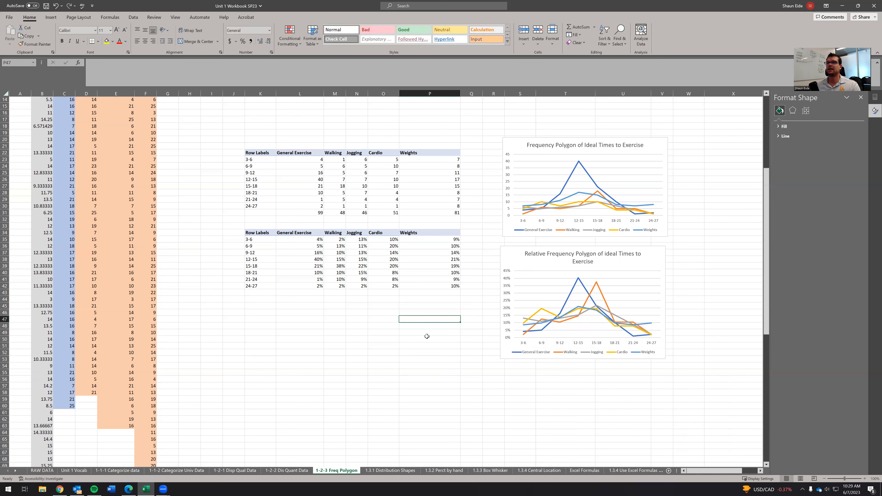
click(357, 371)
drag(261, 233, 453, 287)
key(ctrl+c)
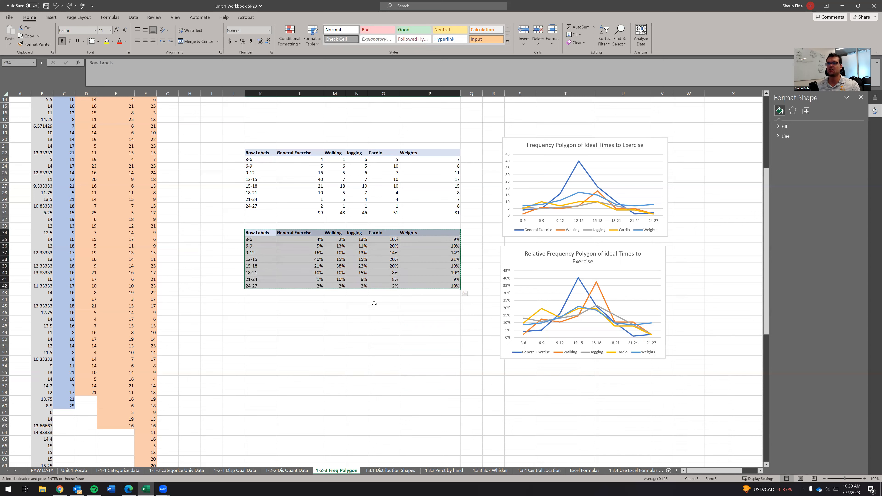
click(261, 313)
key(ctrl+v)
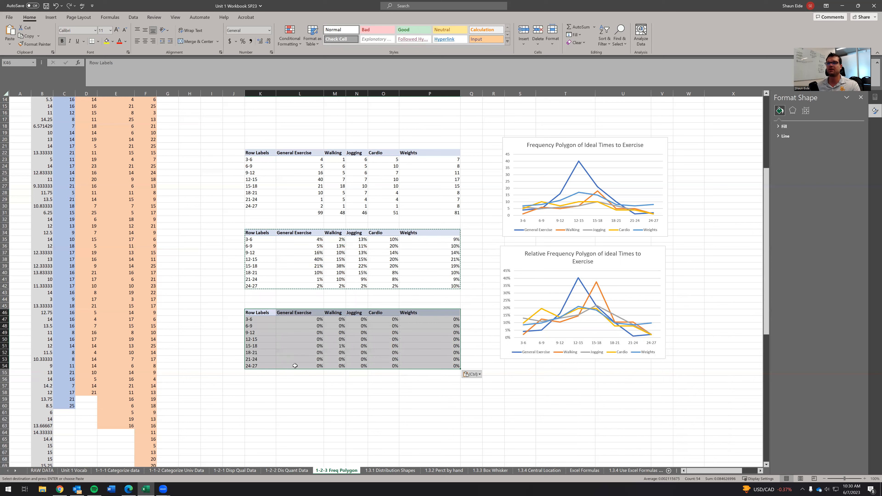
Copy the 3-6 row percentages L35:P35 from the relative frequency table and paste them as values starting at L47.
click(300, 339)
click(310, 319)
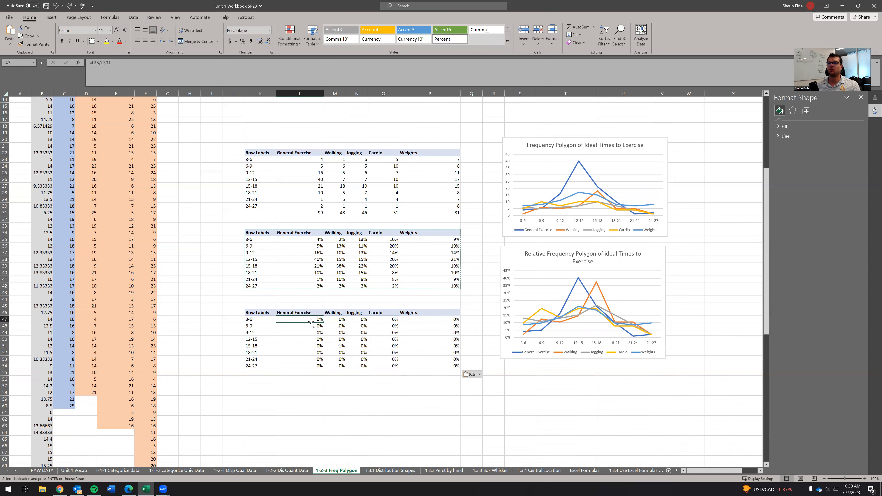
click(300, 239)
mouse_move(299, 239)
mouse_down()
mouse_move(431, 257)
mouse_move(431, 240)
mouse_up()
key(ctrl+c)
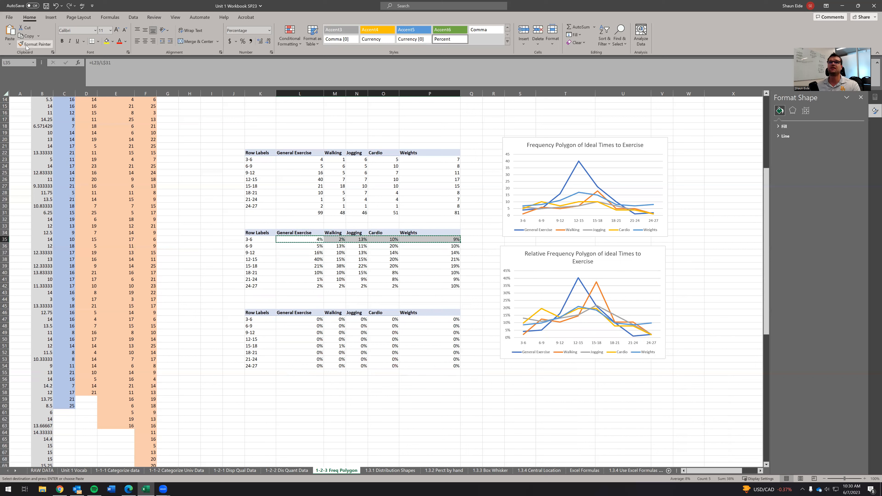
click(307, 319)
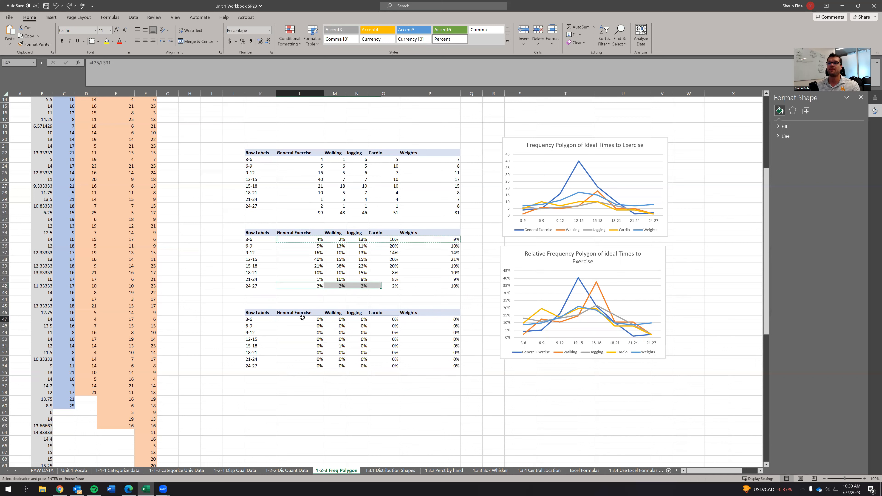
click(11, 42)
click(8, 96)
click(357, 419)
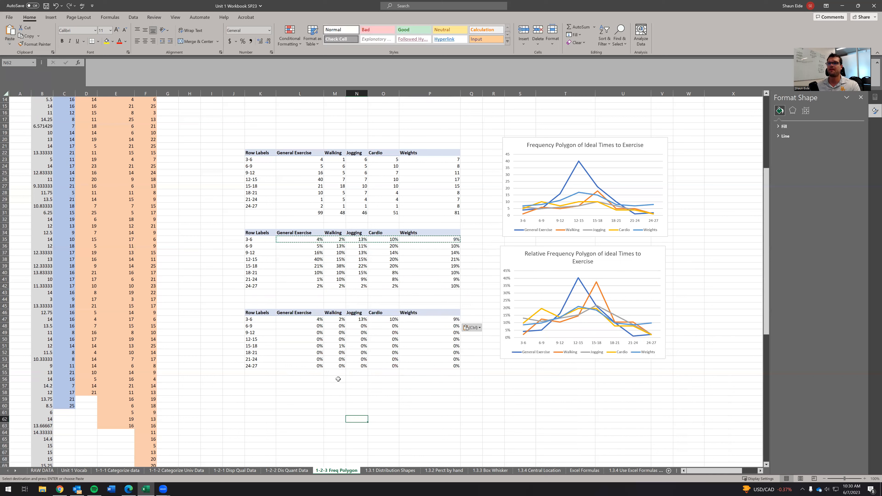
Enter the formula =L36+L$47 in L48 for the General Exercise 6-9 row.
click(312, 326)
text(=)
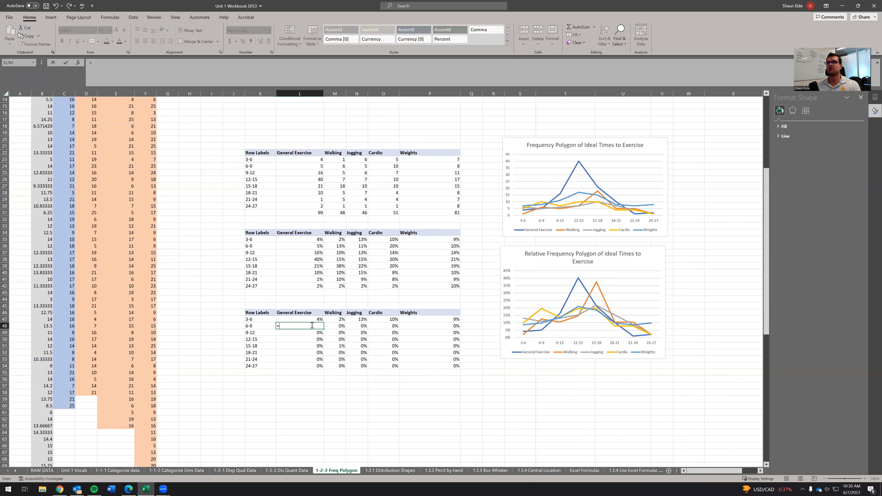
click(303, 247)
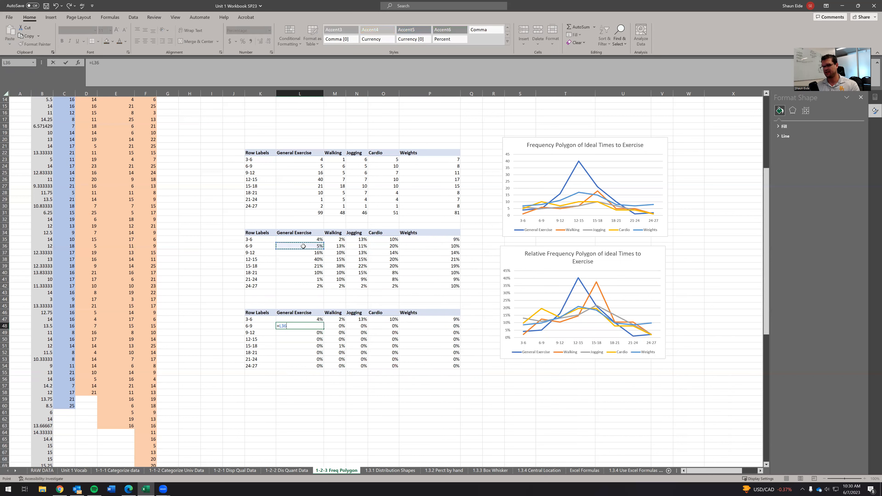
text(+)
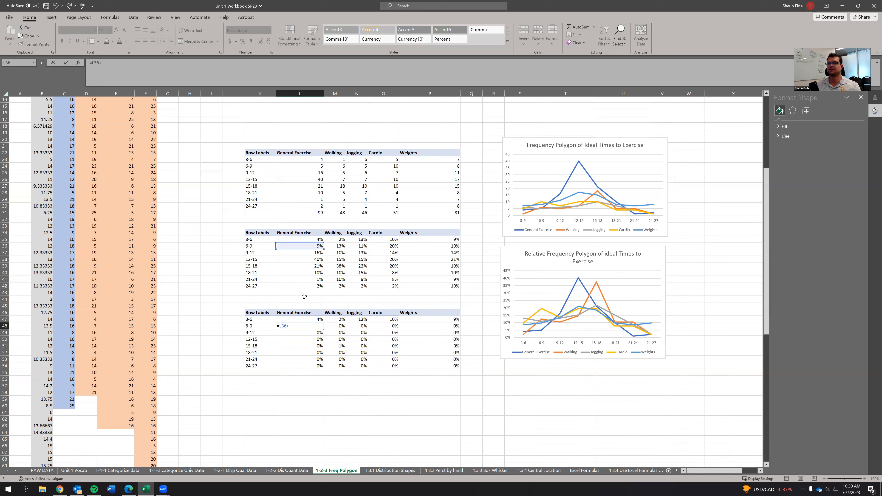
click(302, 319)
click(108, 65)
text($47)
key(Return)
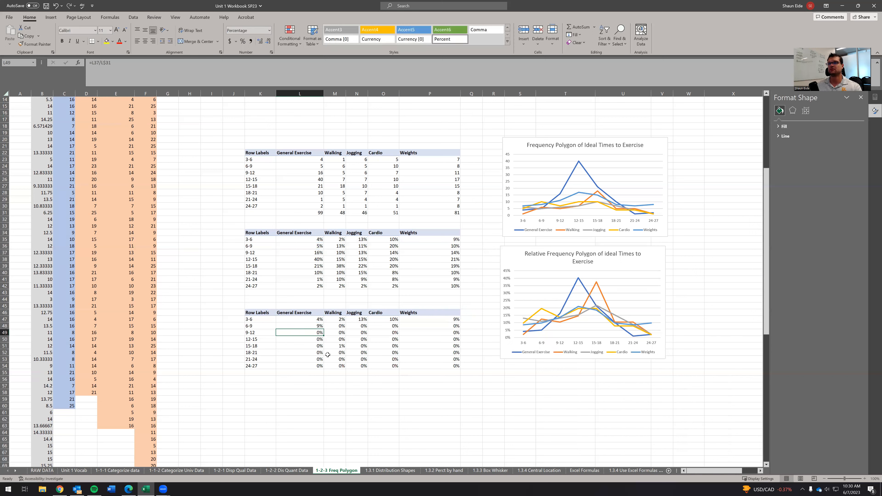
Fill the L48 formula down the General Exercise column through L54.
click(320, 328)
drag(323, 330, 323, 368)
click(347, 399)
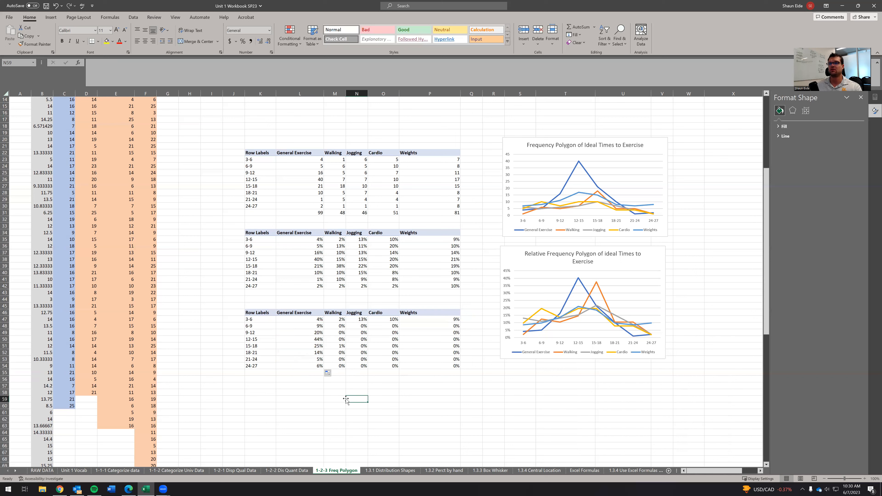
Change the L48 formula to =L36+L47 and fill it down the General Exercise column through L54.
click(317, 327)
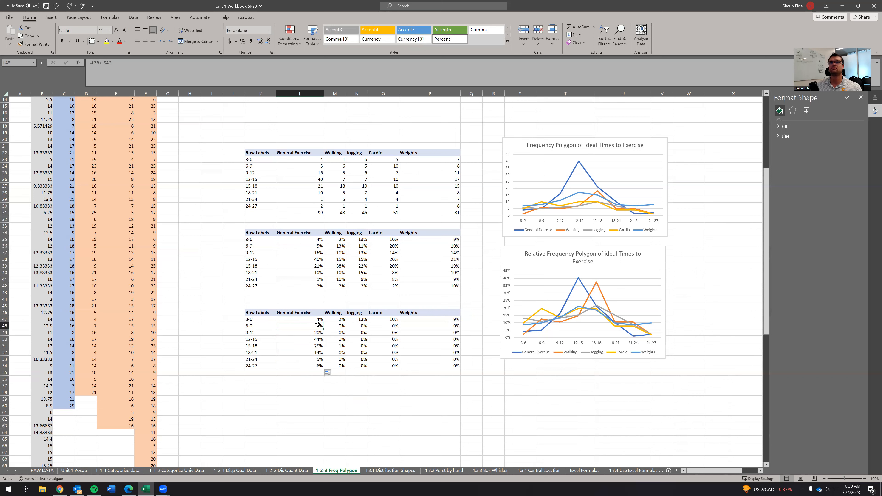
click(105, 66)
key(Return)
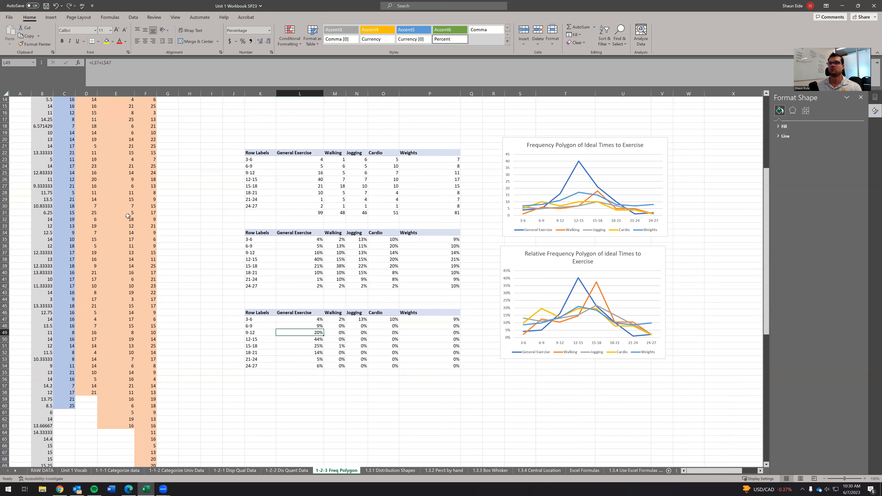
click(296, 325)
drag(323, 329, 324, 368)
click(335, 393)
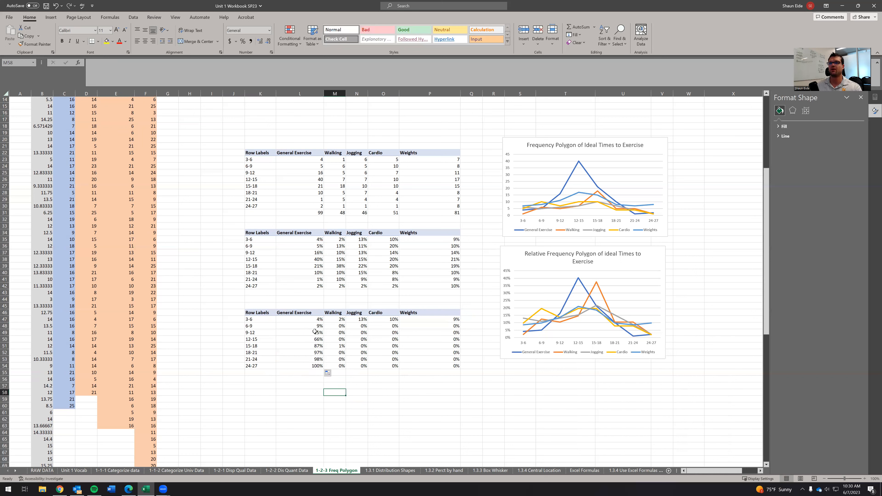
Inspect the cell references of the General Exercise running-sum formulas in L48 through L51.
double_click(316, 326)
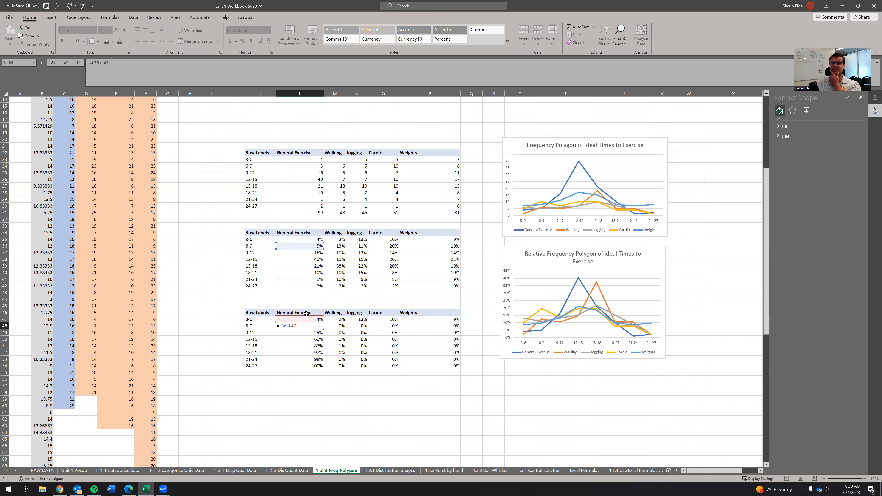
key(Return)
double_click(304, 332)
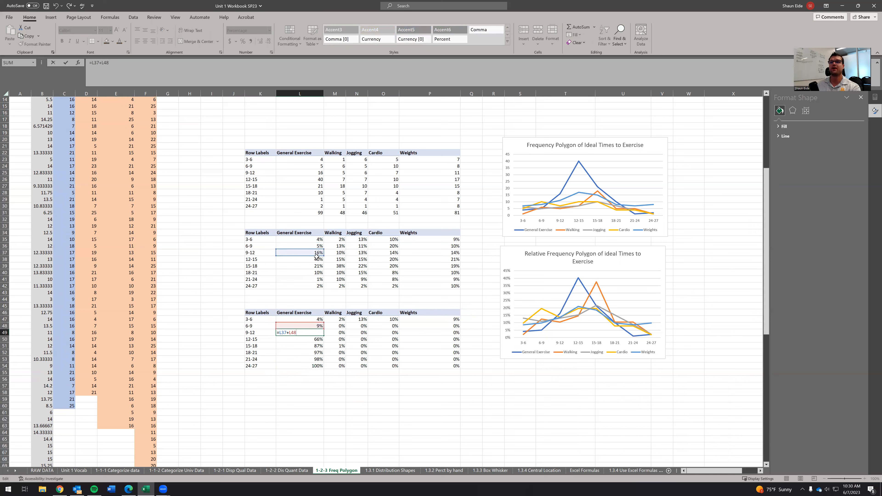
key(Return)
double_click(305, 339)
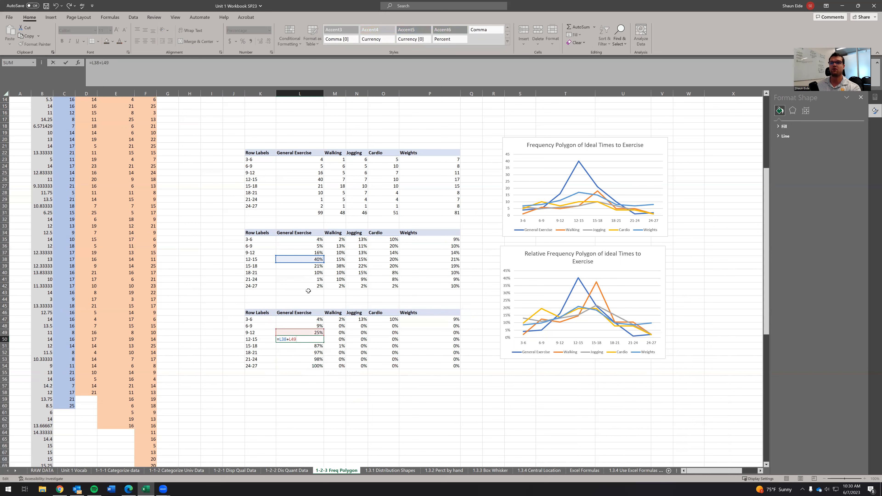
key(Return)
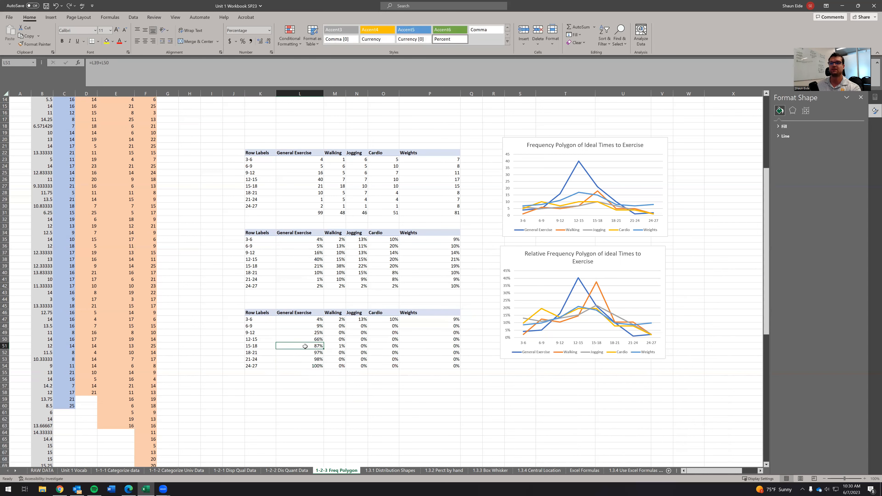
double_click(306, 346)
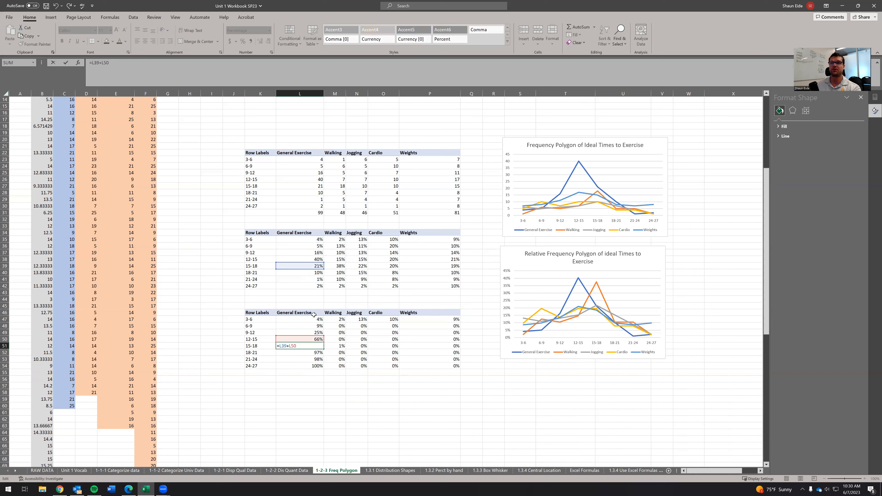
key(Return)
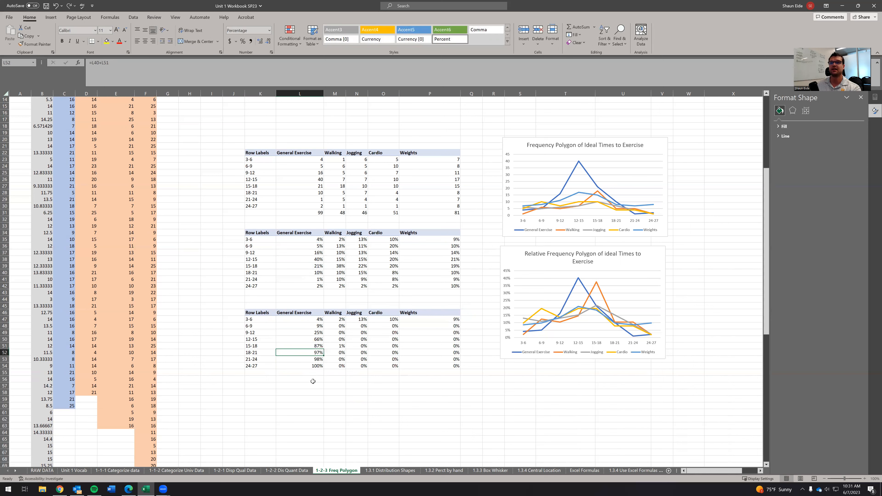
Fill the General Exercise cells L47:L54 across the Walking, Jogging, Cardio and Weights columns to P54.
key(Down)
key(Down)
key(Down)
key(Down)
drag(318, 320, 462, 371)
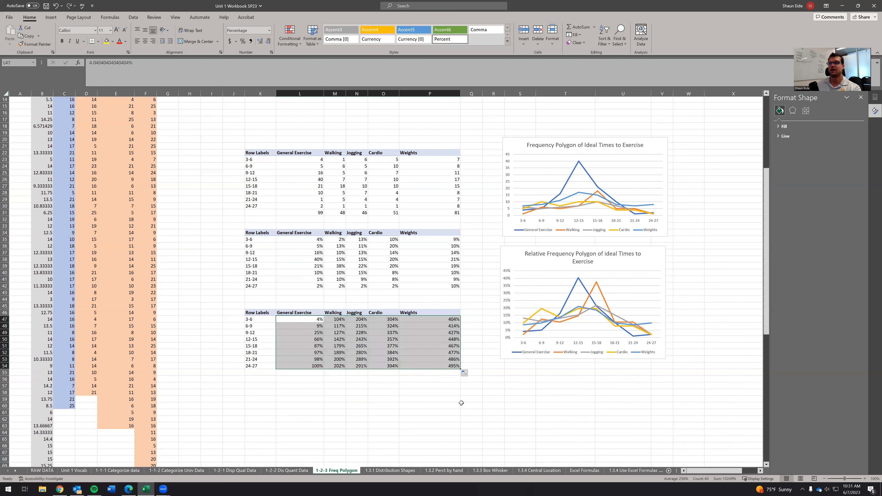
click(454, 411)
Set M47 to =M35 and fill it across the 3-6 row through P47.
click(333, 319)
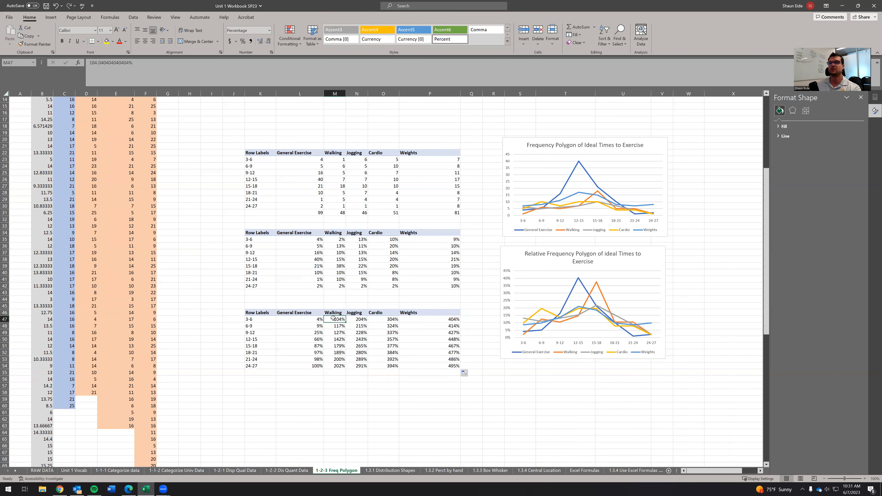
text(=)
click(334, 239)
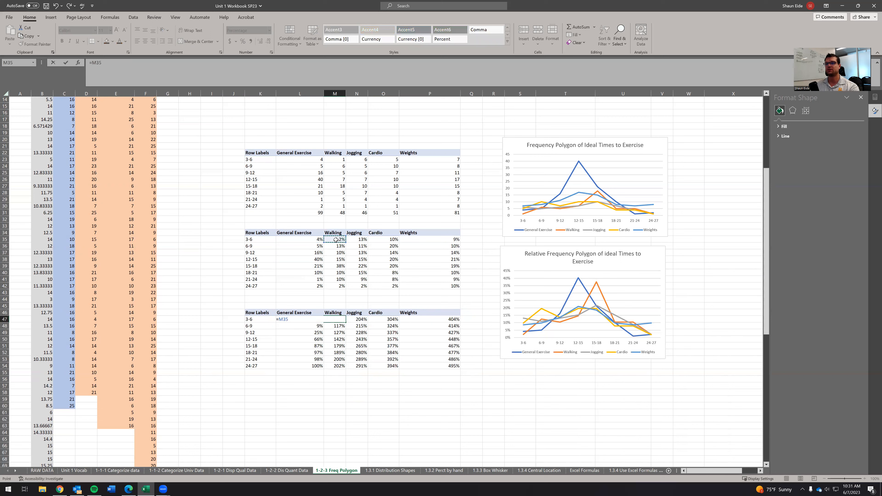
key(Return)
click(338, 319)
drag(347, 323, 451, 321)
click(478, 405)
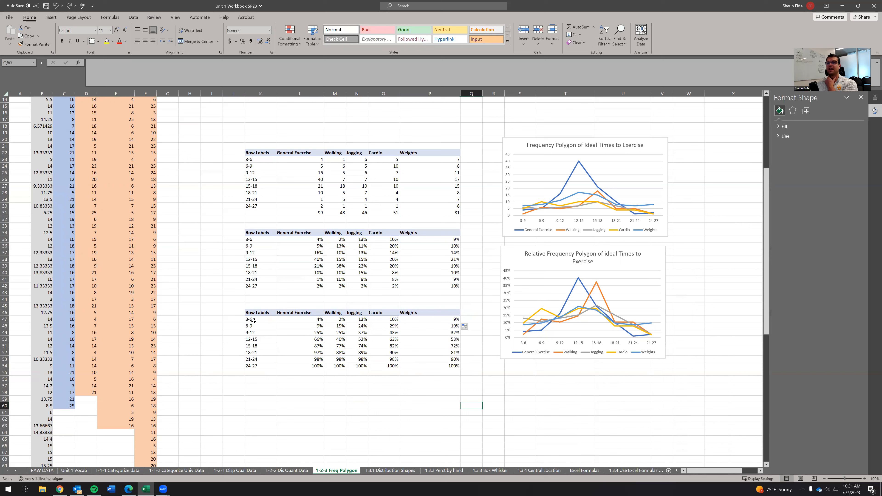
Insert a line chart from K46:P54 and place it directly below the relative frequency polygon.
mouse_move(253, 314)
mouse_down()
mouse_move(458, 373)
mouse_move(467, 365)
mouse_move(455, 365)
mouse_up()
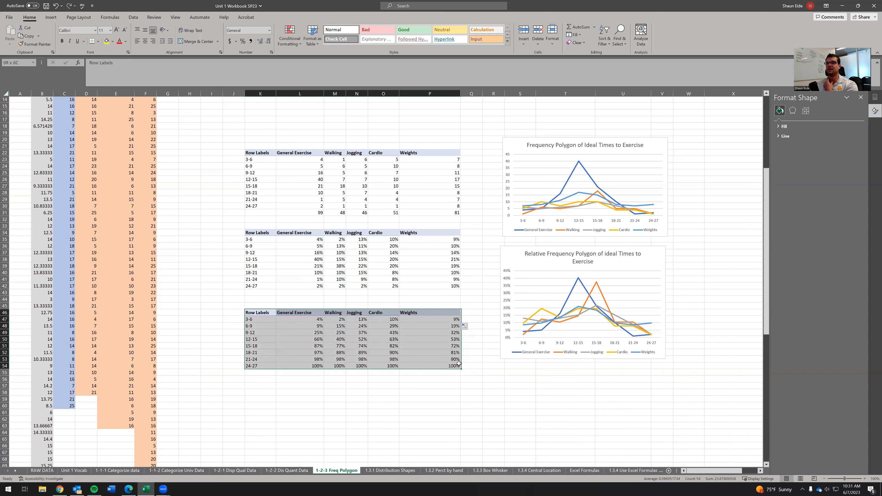
click(51, 17)
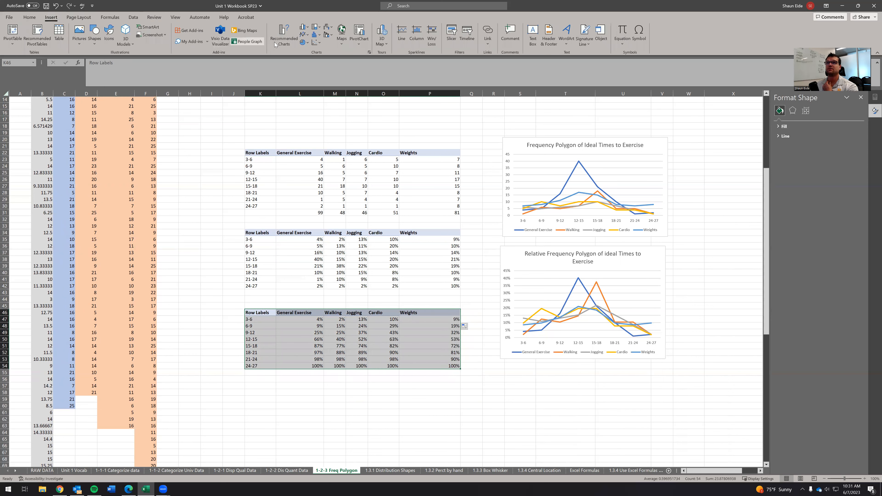
click(307, 34)
click(308, 61)
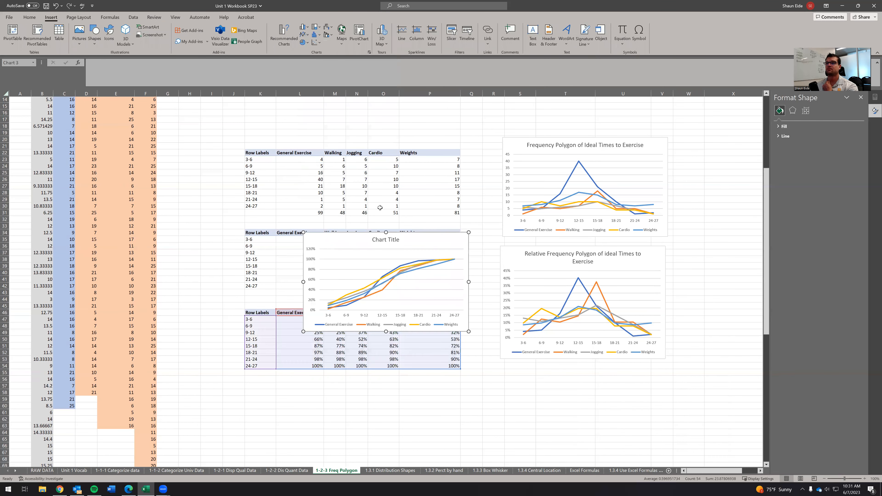
drag(361, 233, 557, 375)
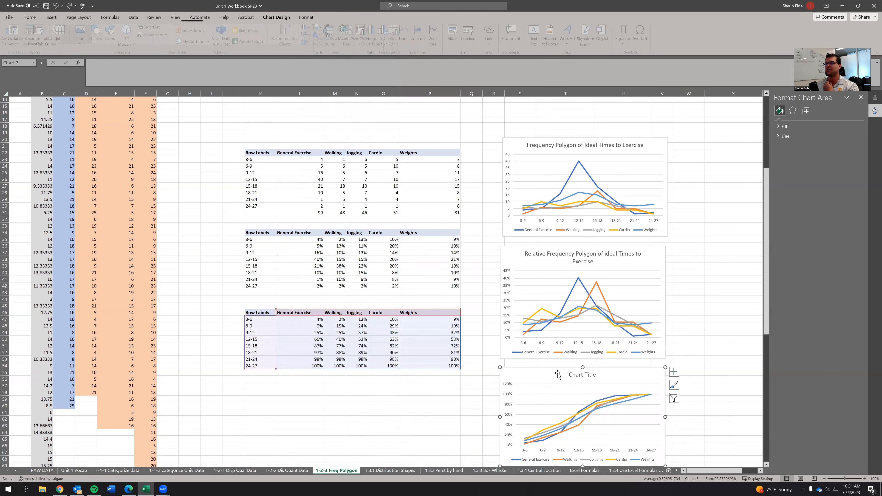
scroll(558, 375, down, 4)
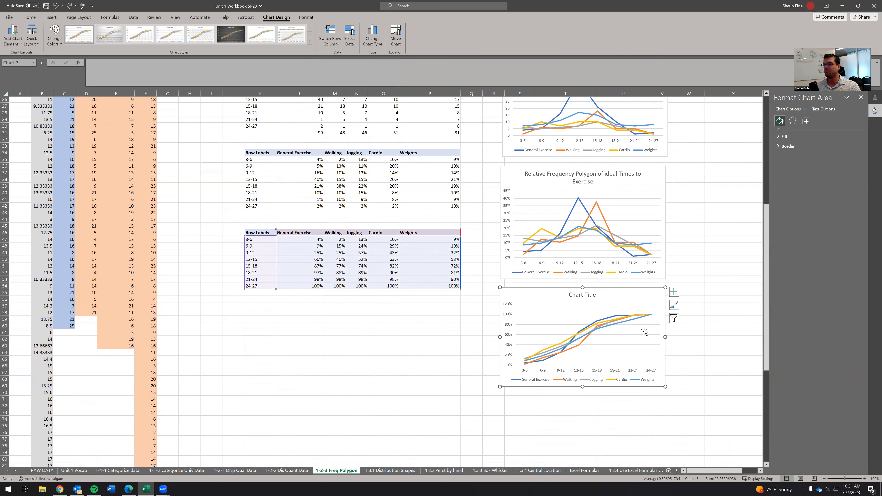
mouse_move(651, 314)
mouse_move(569, 345)
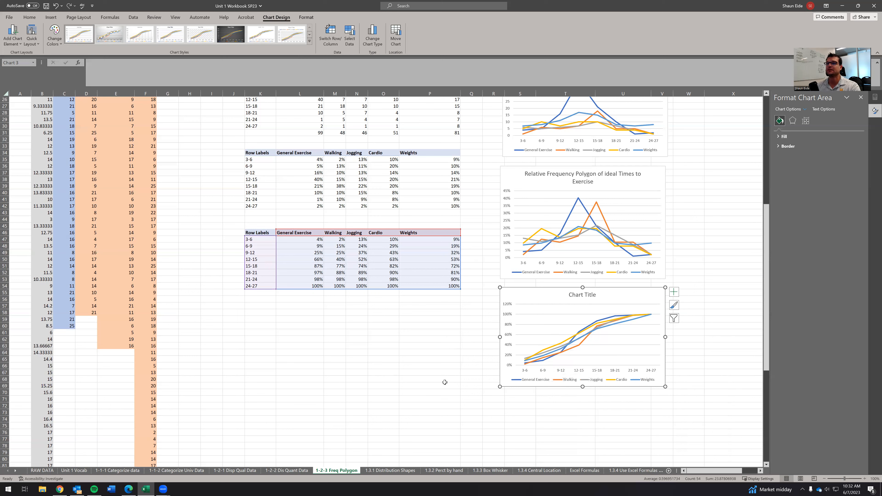
Replace the new chart's title with the copied title Relative Frequency Polygon of ideal Times to Exercise.
click(573, 300)
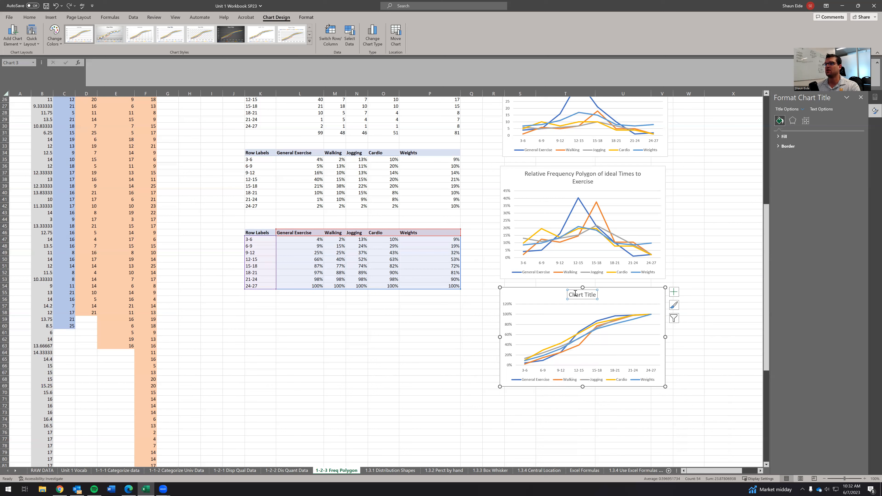
click(593, 181)
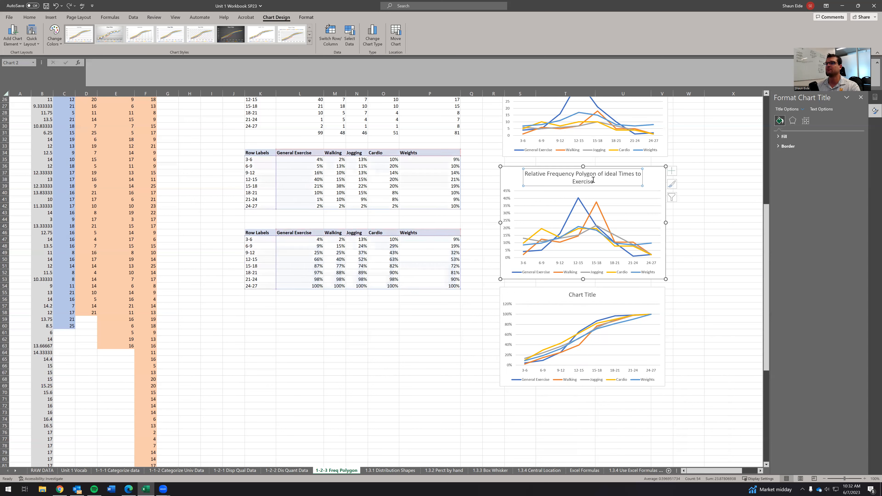
drag(595, 181, 524, 173)
key(ctrl+c)
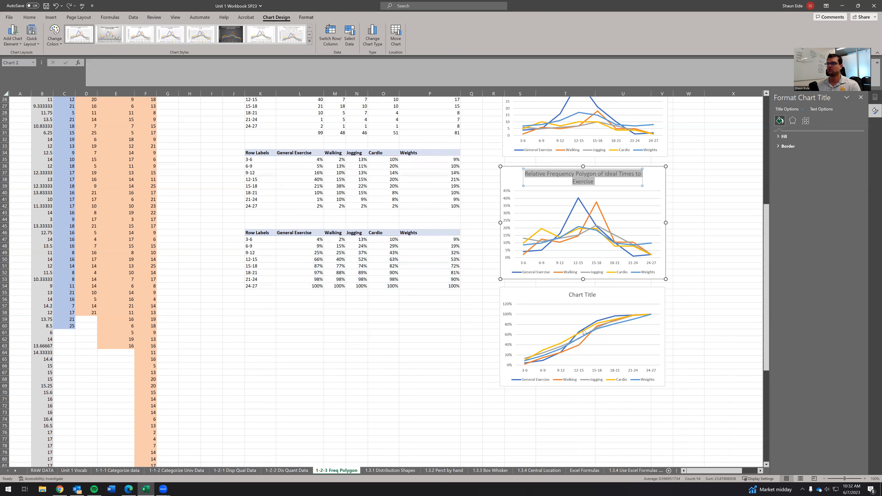
click(593, 295)
drag(596, 295, 590, 293)
key(ctrl+z)
triple_click(593, 297)
key(ctrl+v)
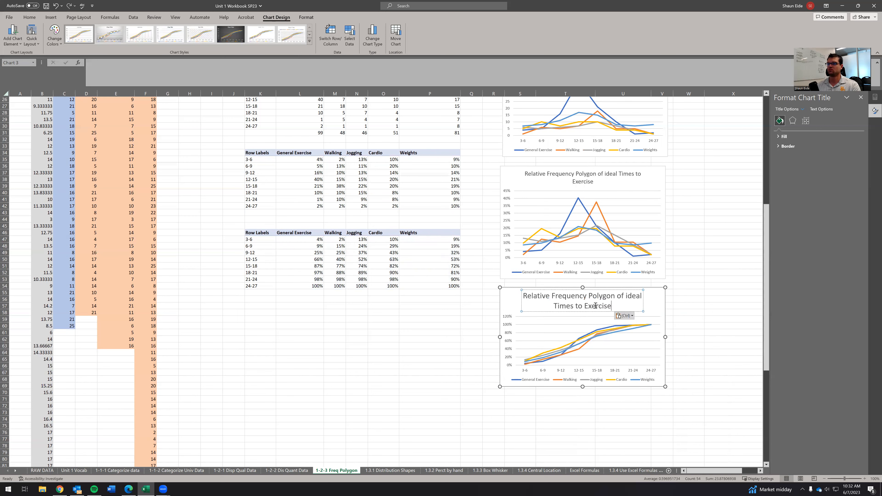
Change the third chart's title to Cumulative Frequency Polygon of ideal Times to Exercise.
text(Cumul)
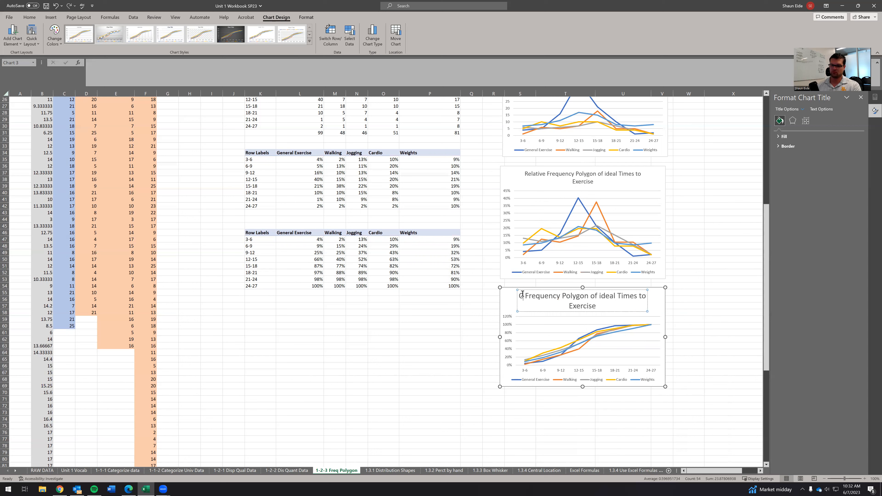
text(ative)
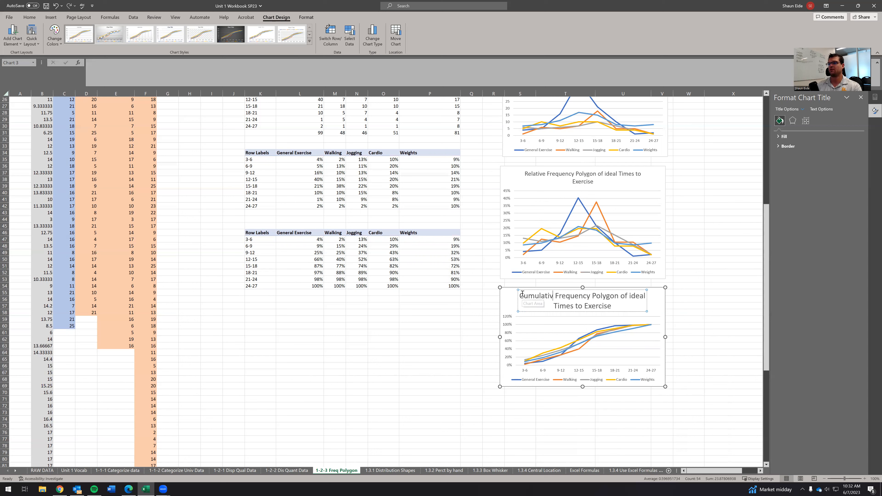
click(438, 361)
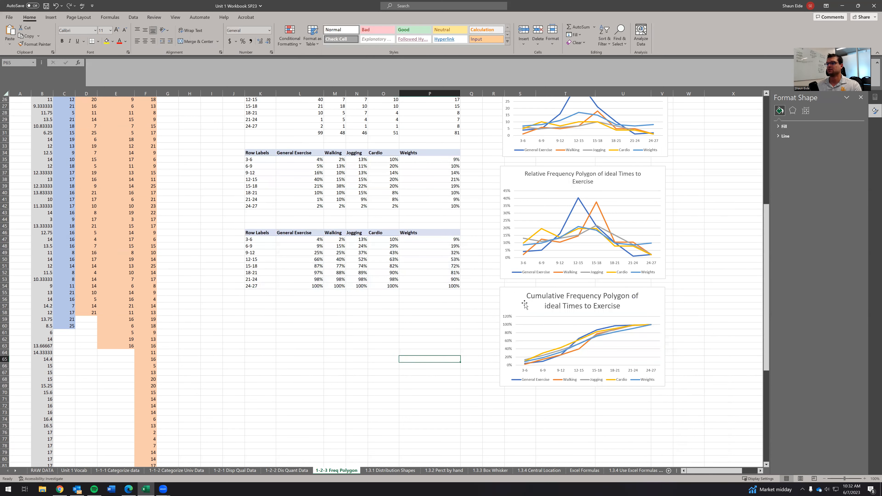
Review the pivot tables, the frequency, relative and cumulative tables and their three polygon charts alongside the exercise instructions.
click(471, 320)
click(422, 332)
key(alt)
scroll(417, 326, down, 1)
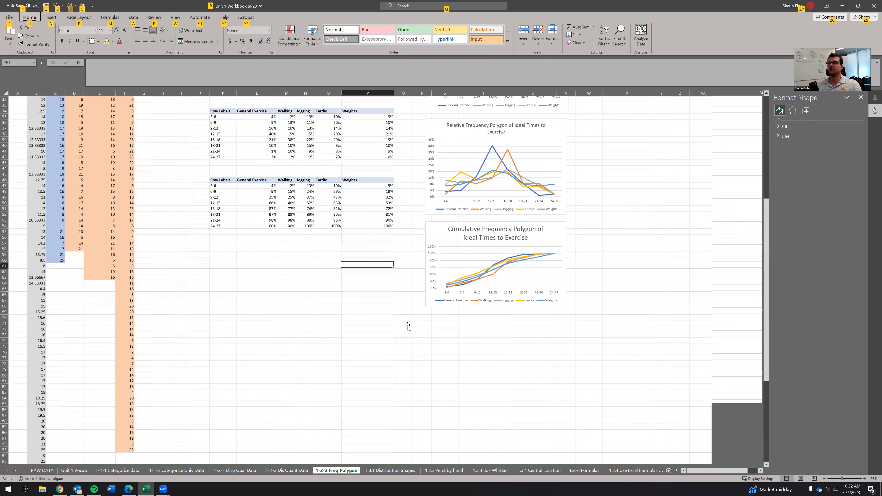
click(408, 324)
scroll(390, 307, up, 10)
scroll(389, 307, right, 2)
scroll(390, 308, down, 2)
click(551, 356)
key(alt)
scroll(392, 302, up, 2)
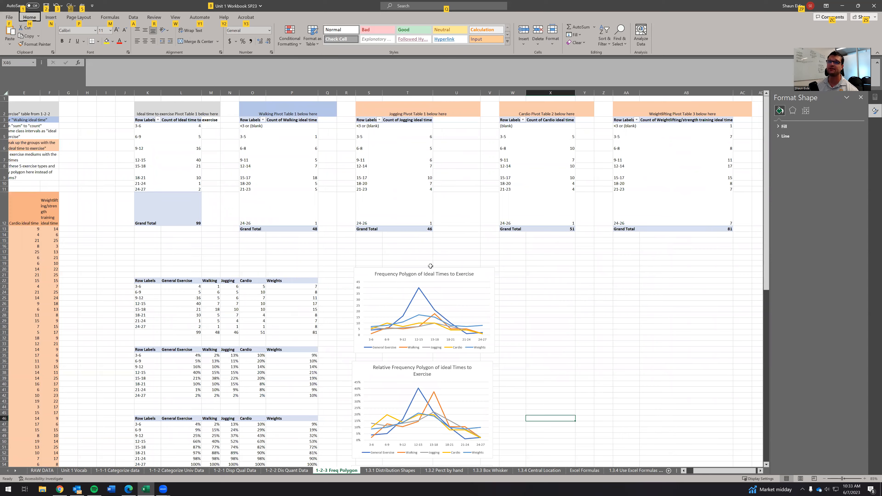
scroll(427, 272, down, 2)
scroll(427, 272, down, 1)
scroll(428, 273, left, 2)
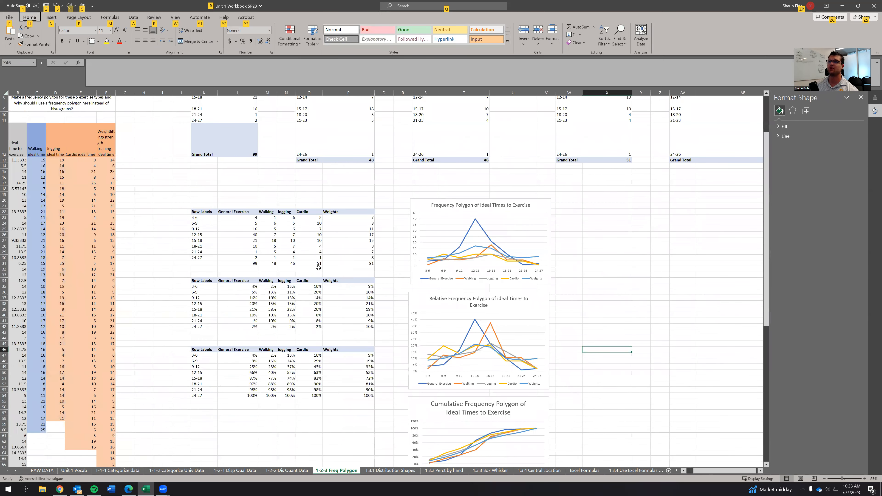
scroll(318, 268, left, 1)
scroll(337, 243, up, 3)
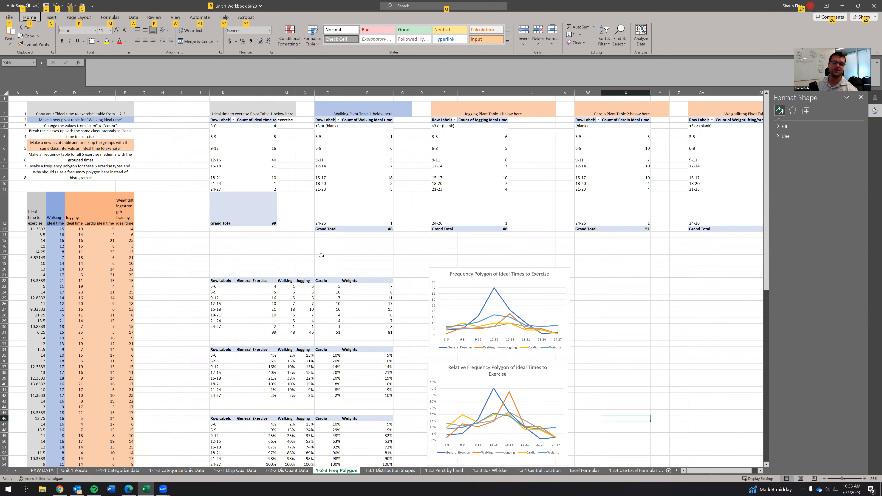
click(249, 274)
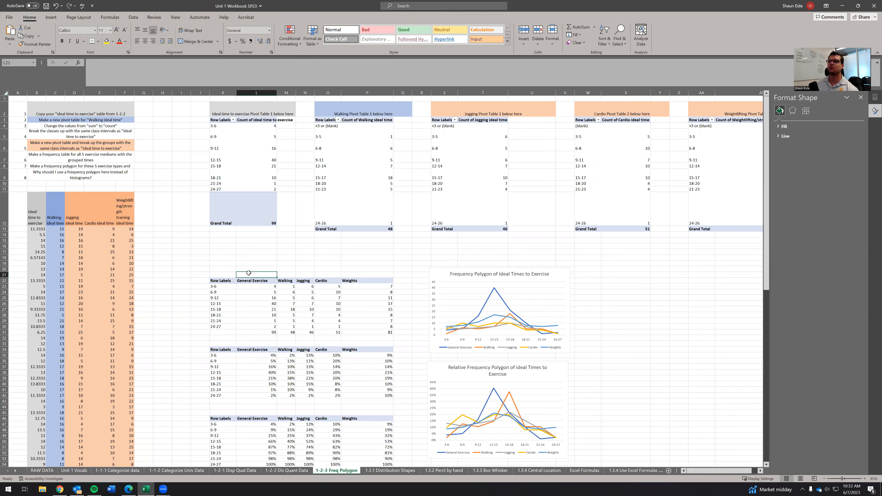